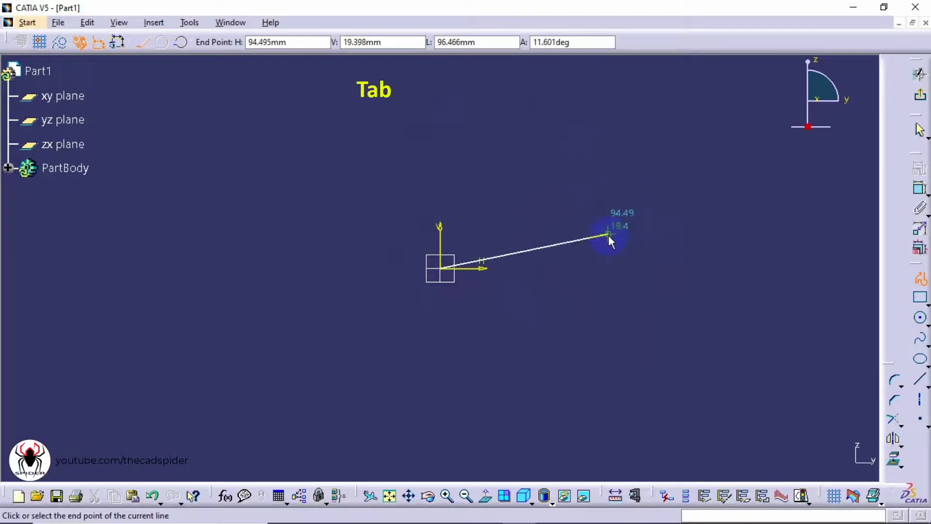
Step: Draw the profile's first line horizontally along the H axis from the origin with a length of 50 mm
key(Tab)
key(Tab)
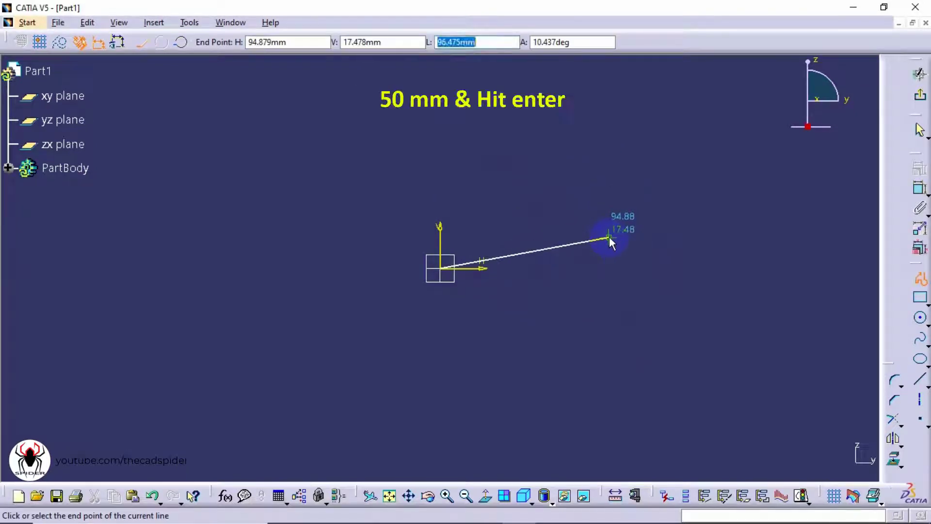
text(50)
key(Return)
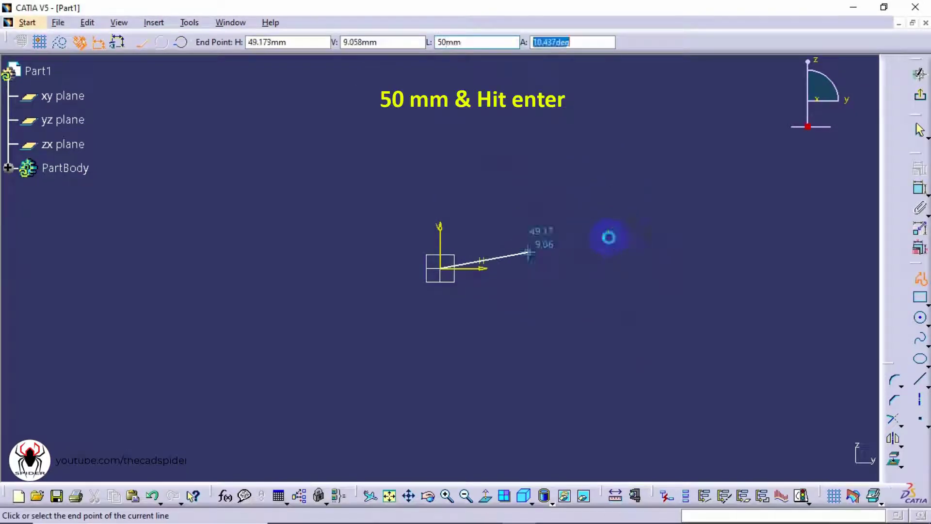
click(625, 267)
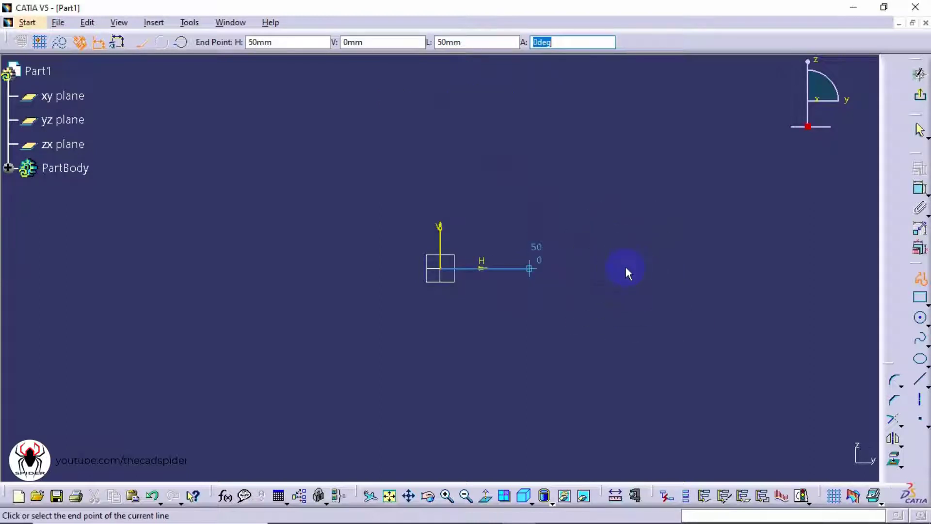
Step: Continue the profile with a 20 mm line rising at 45 degrees from the end of the horizontal line
mouse_move(537, 255)
ctrl+middle_down()
mouse_move(556, 154)
mouse_move(401, 277)
mouse_move(415, 285)
ctrl+middle_up()
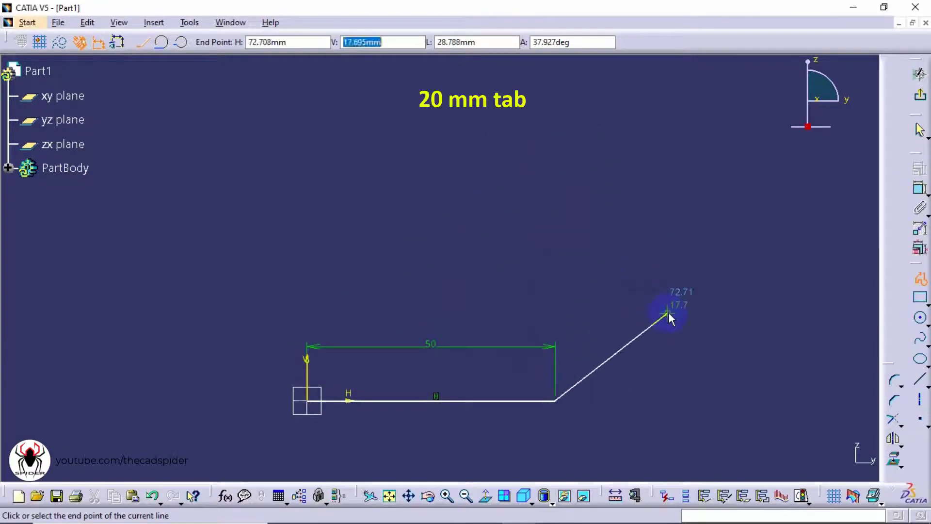
key(Tab)
text(20)
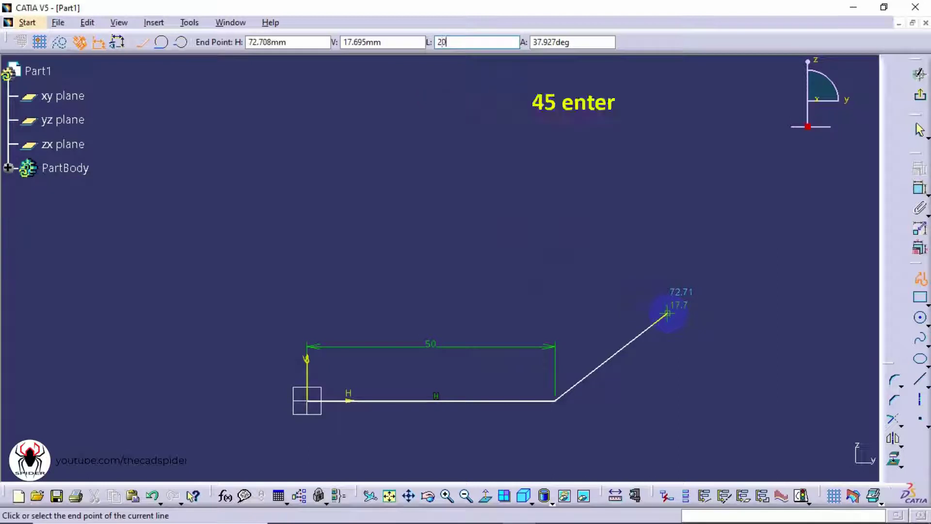
key(Tab)
text(4)
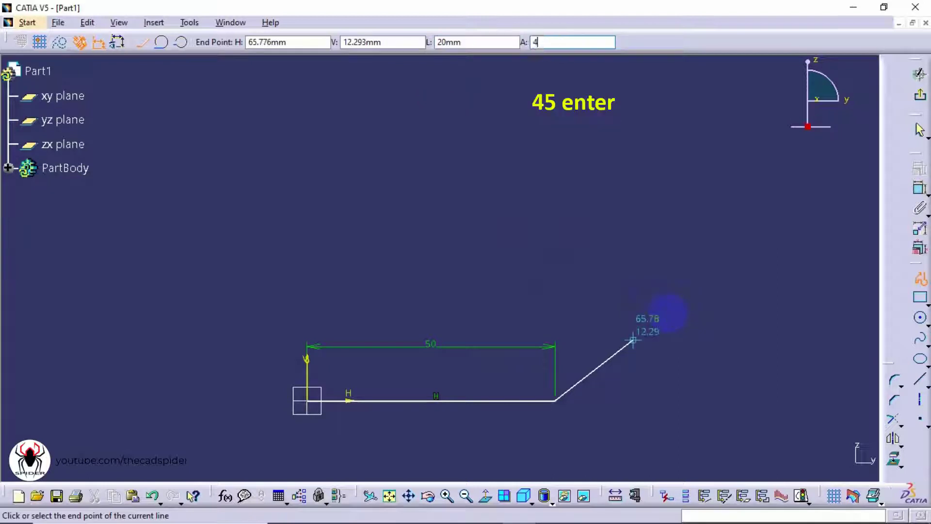
text(5)
key(Return)
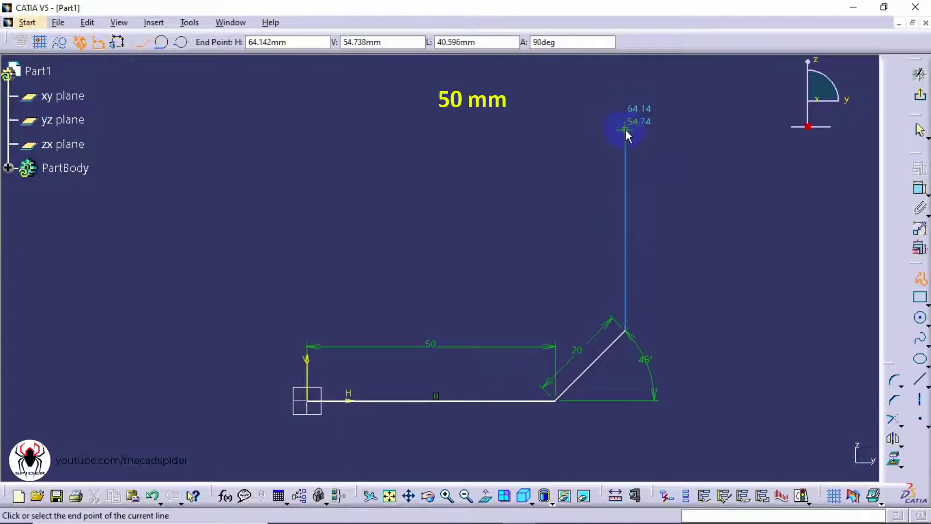
Step: Add a vertical 50 mm line upward from the end of the angled line
key(Tab)
key(Tab)
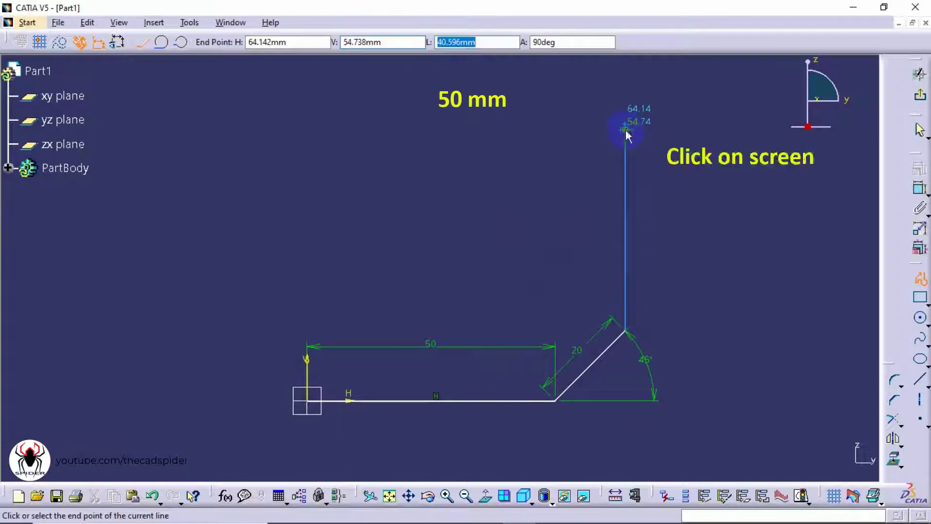
text(50)
key(Tab)
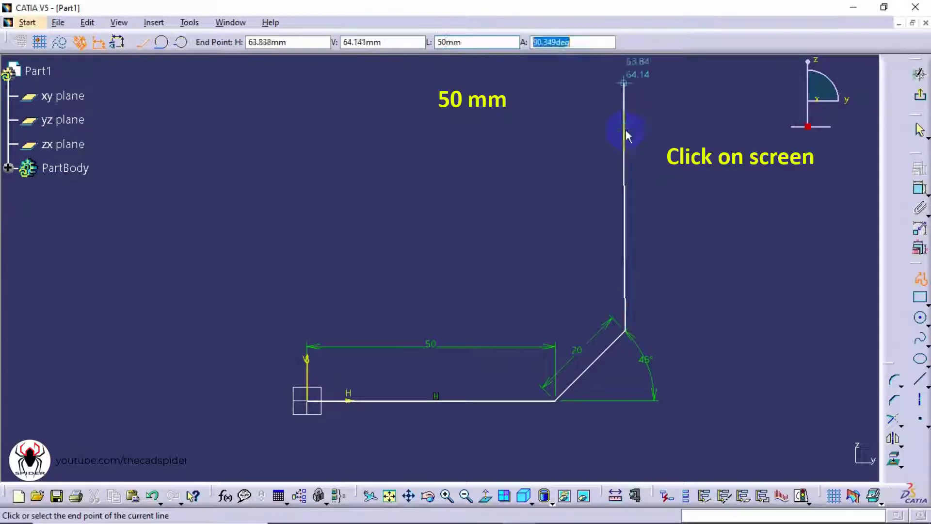
click(626, 160)
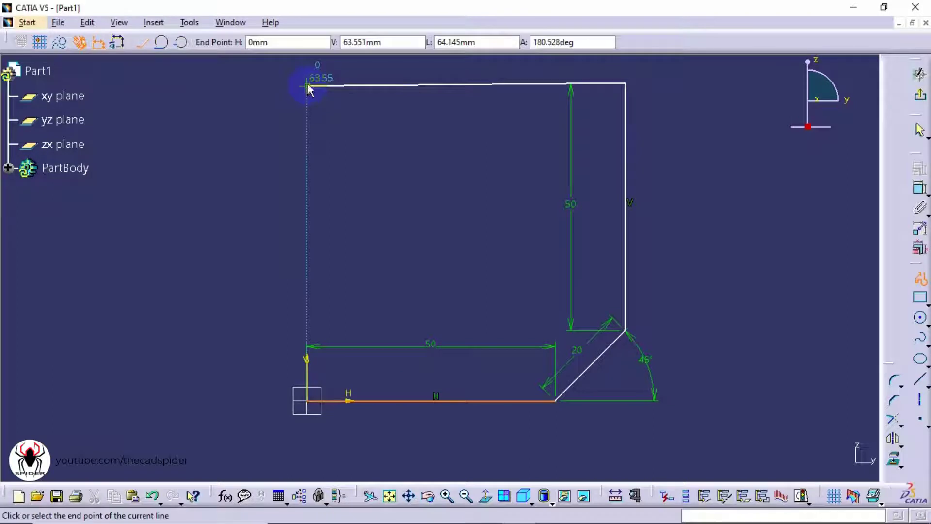
Step: Close the profile with a horizontal top line ending directly above the origin and a vertical line down to the origin
click(307, 83)
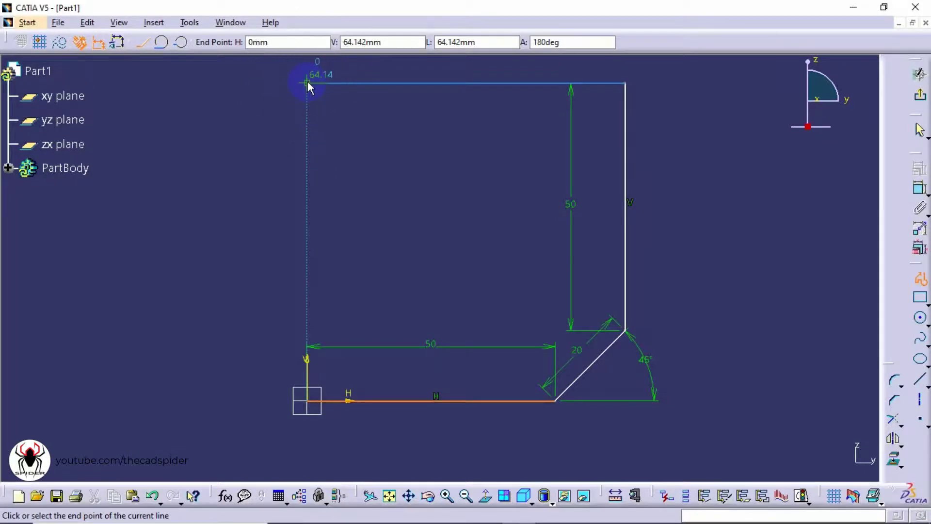
click(307, 83)
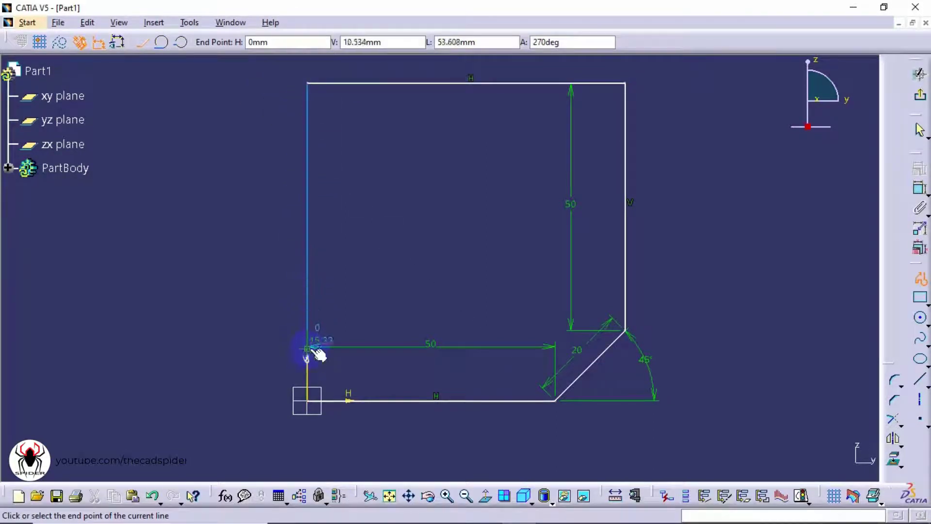
click(314, 405)
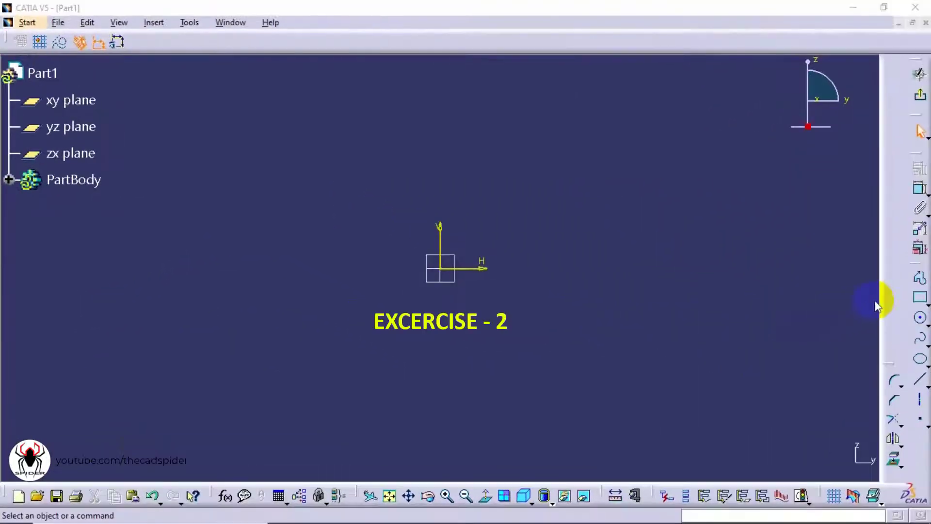
Step: Start a new profile at the origin and draw a 100 mm horizontal base line along the H axis
click(919, 279)
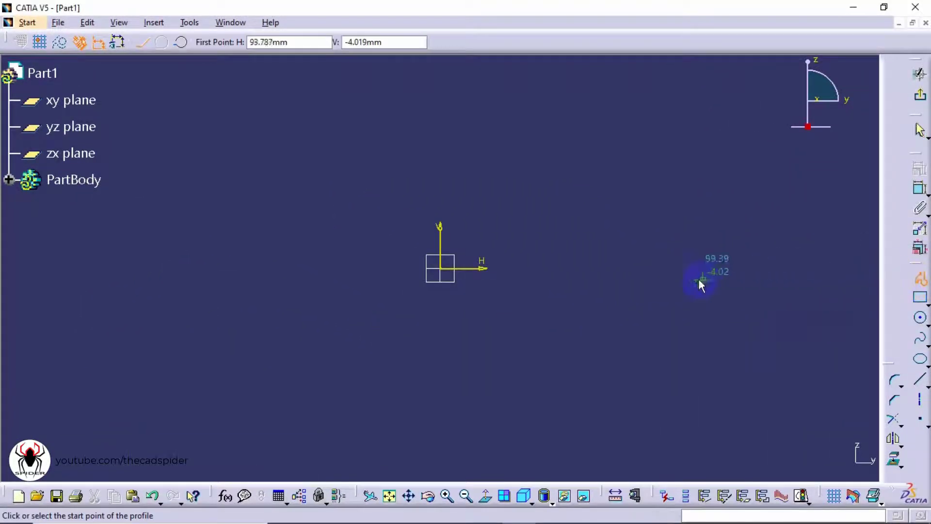
click(442, 270)
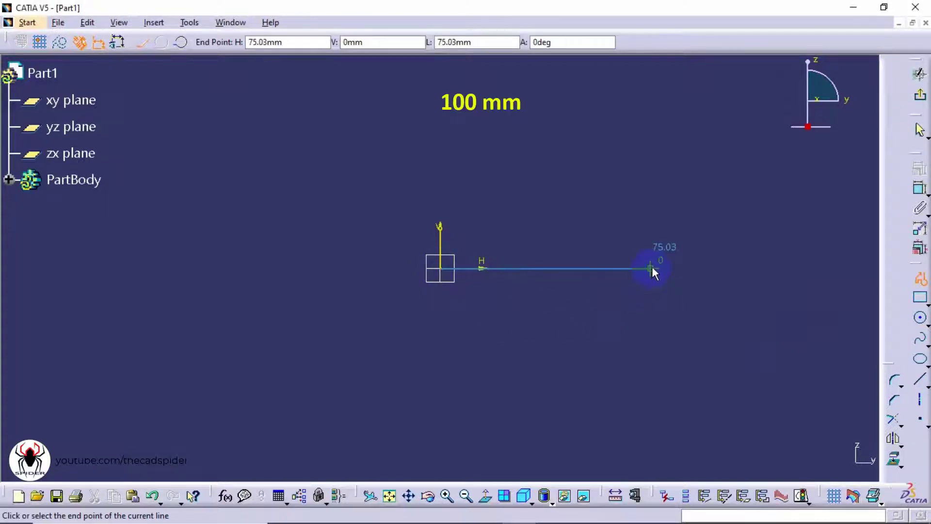
key(Tab)
key(Tab)
text(1)
key(Return)
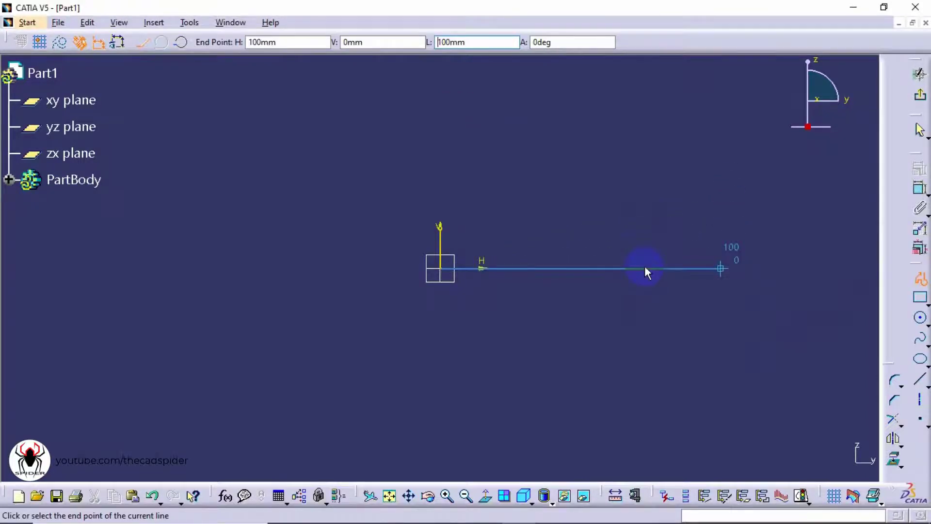
click(644, 271)
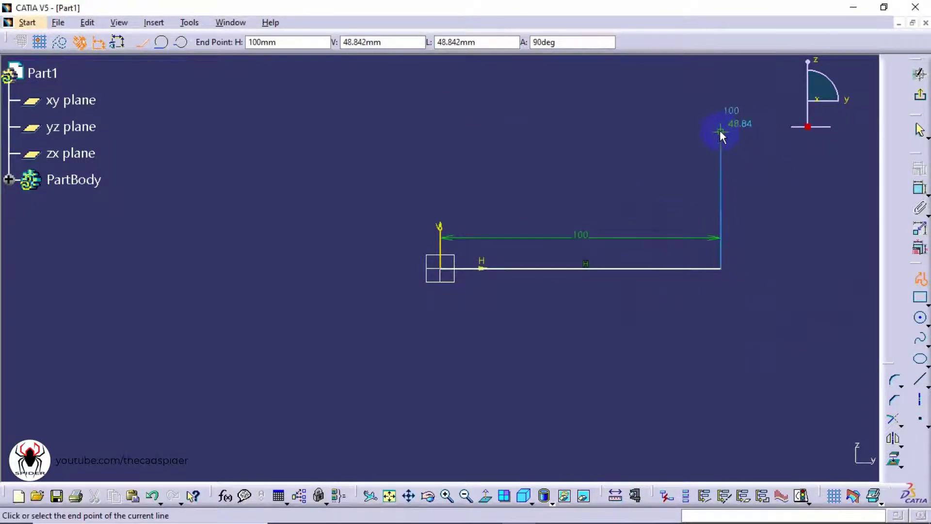
Step: Complete the profile with a vertical line about 49 mm high, two sloping lines peaking about 61 mm above the base, and a vertical side back to the origin
click(721, 131)
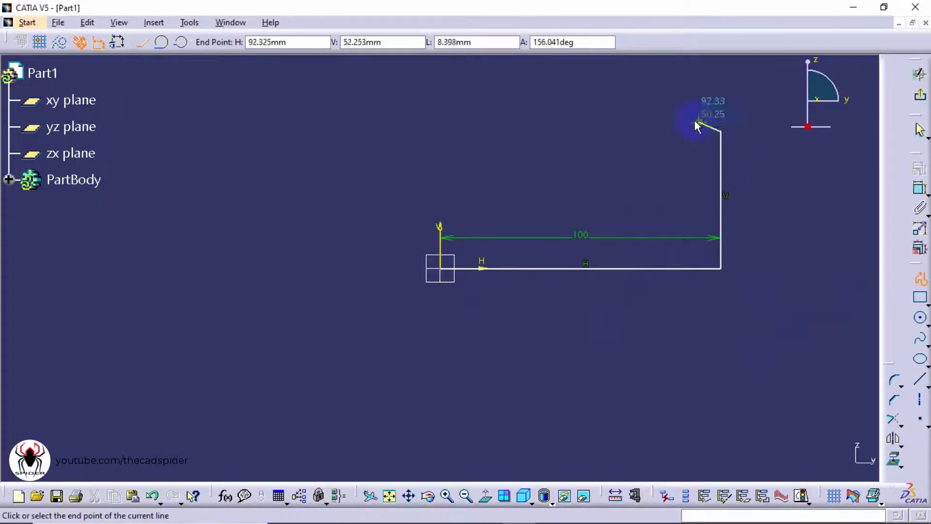
click(590, 99)
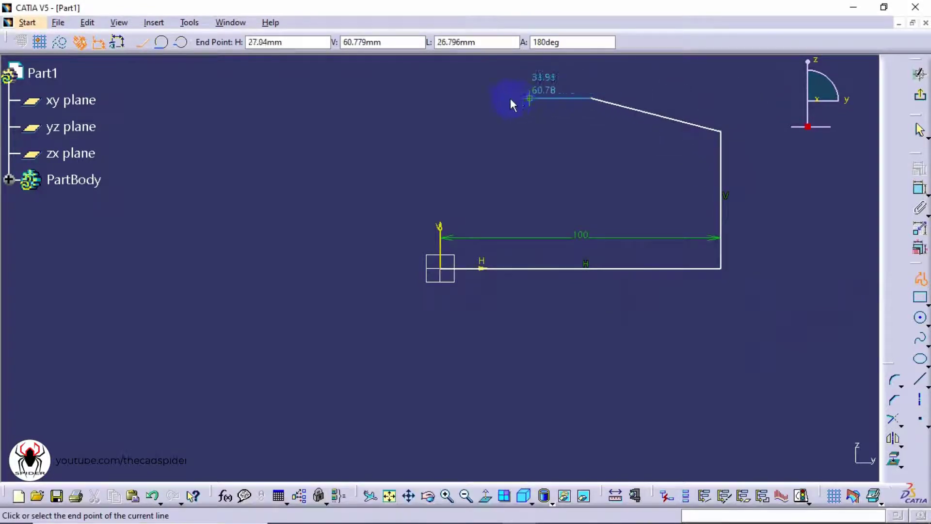
click(439, 181)
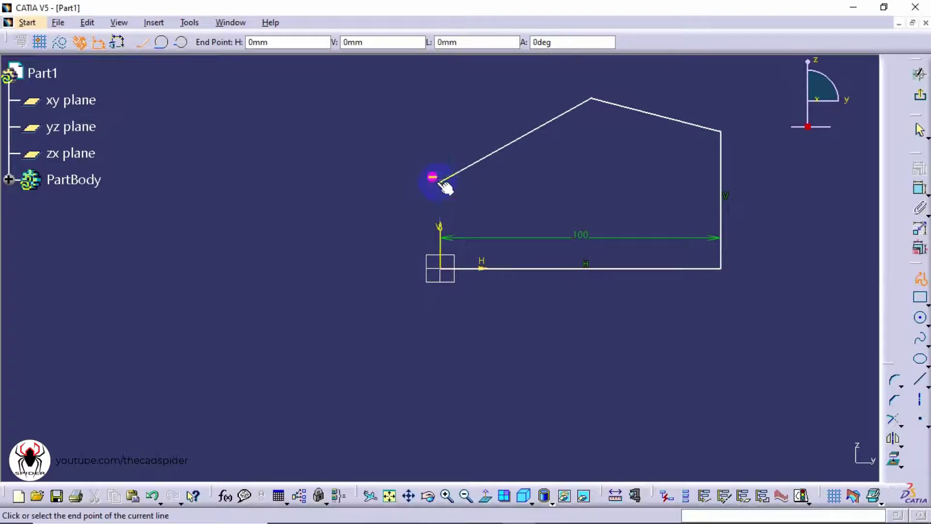
click(440, 268)
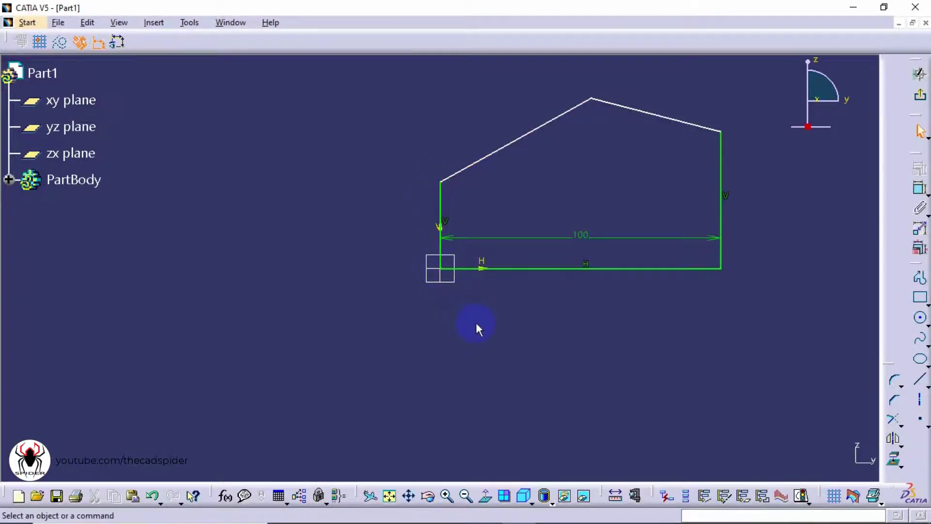
Step: Move the 100 mm dimension below the profile's base line
mouse_move(598, 316)
middle_down()
mouse_move(517, 339)
mouse_move(461, 376)
mouse_move(449, 370)
mouse_move(465, 357)
middle_up()
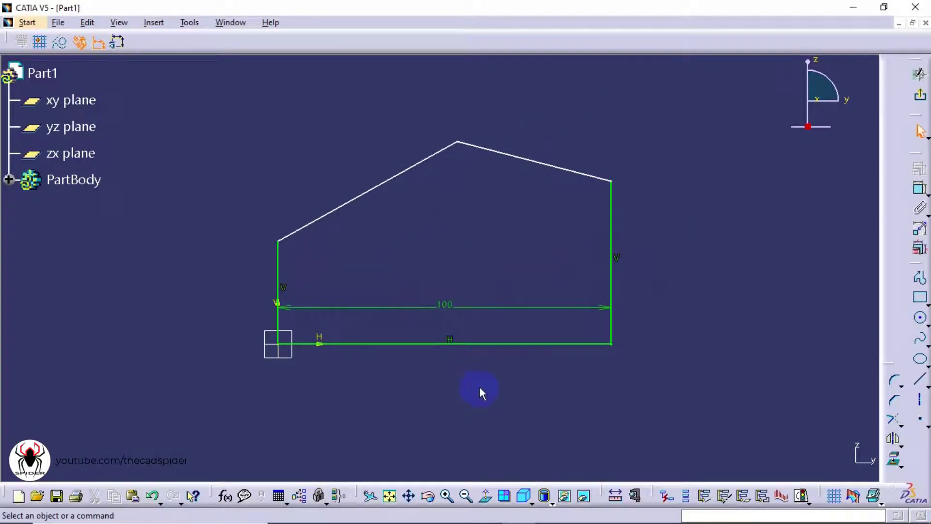
drag(514, 310, 513, 398)
click(531, 371)
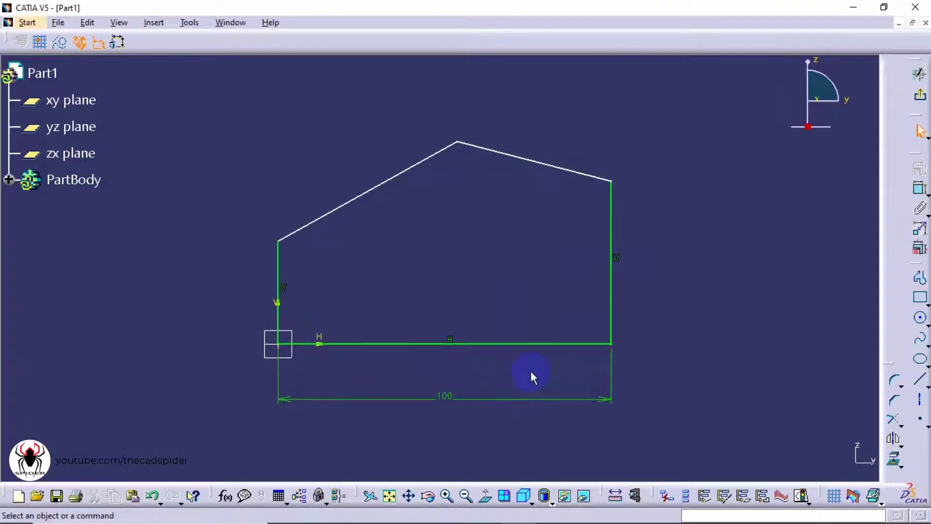
click(153, 23)
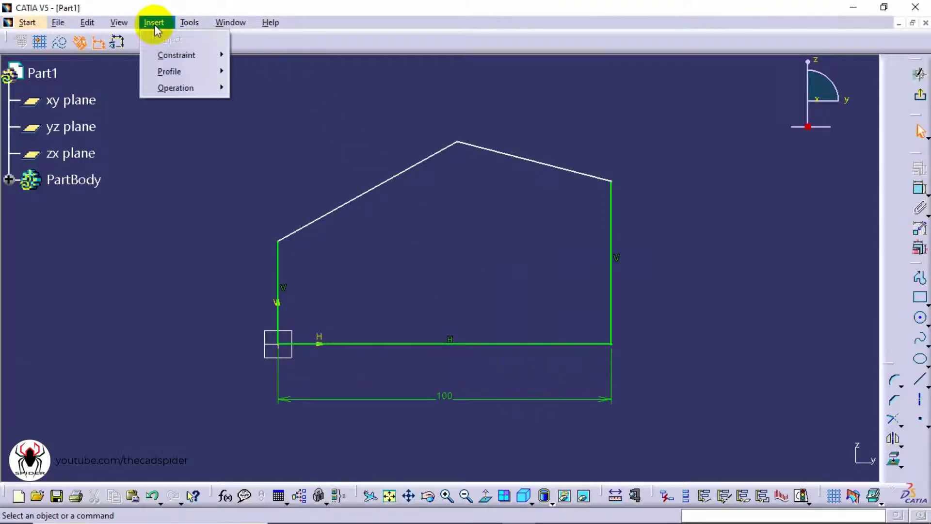
mouse_move(159, 54)
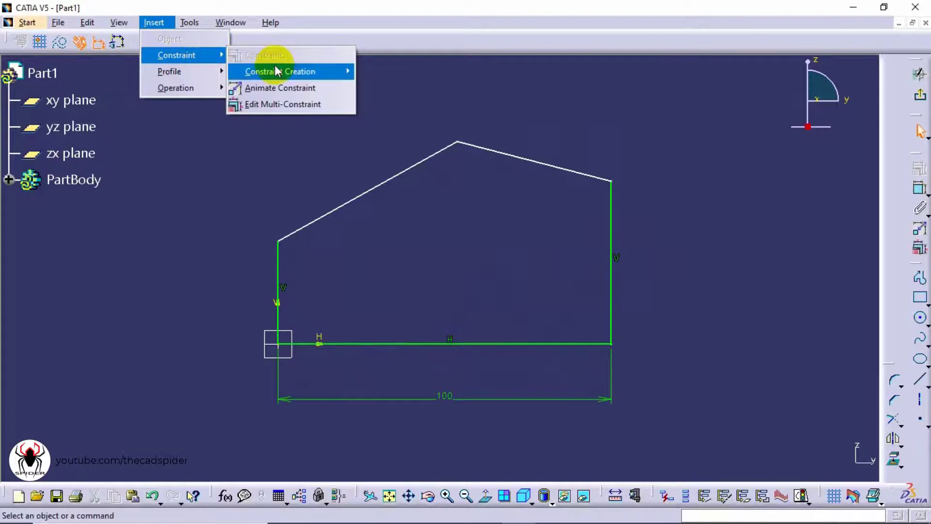
mouse_move(276, 72)
click(391, 71)
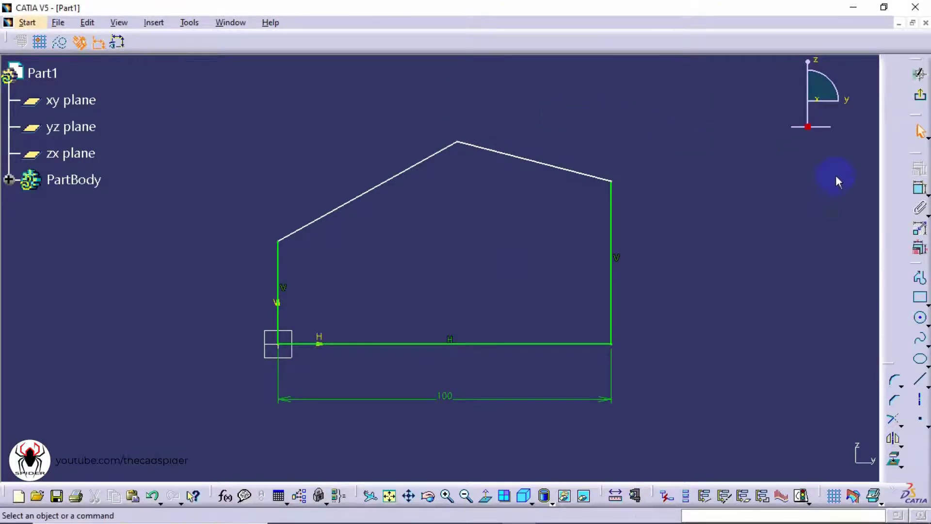
Step: Keep the Constraint command active and dimension the length of the vertical side at the origin, placing the value outside the profile
click(918, 190)
click(917, 194)
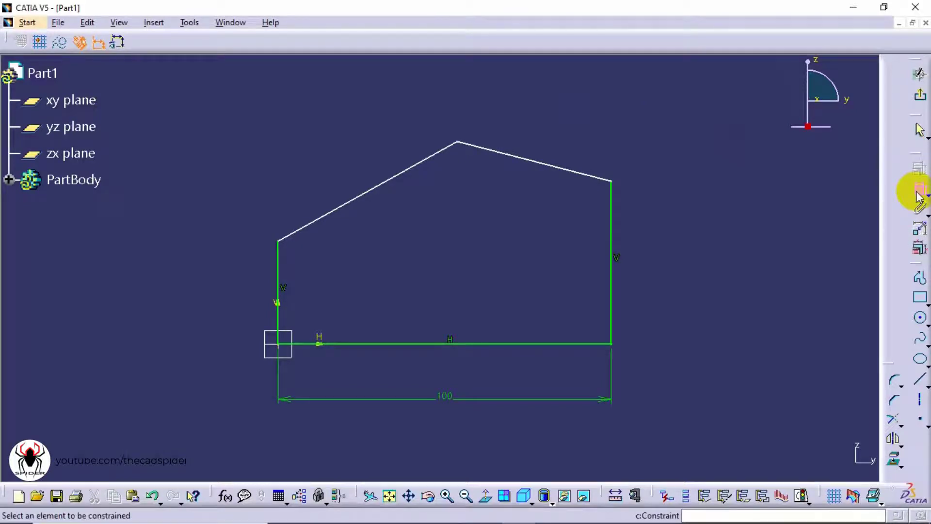
click(278, 268)
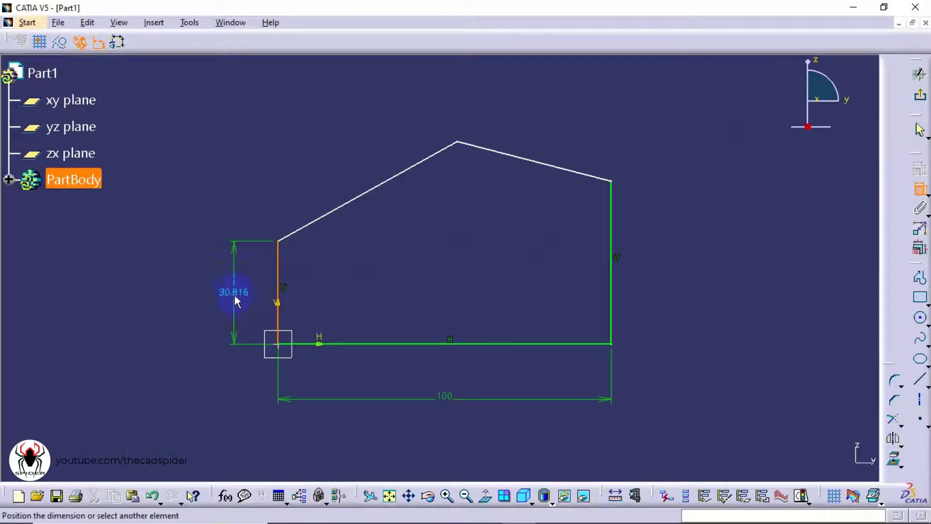
click(234, 297)
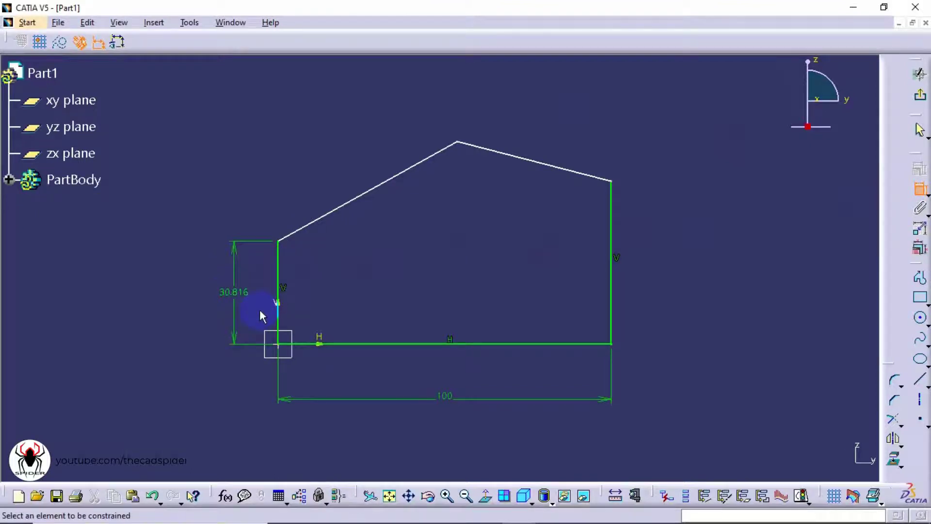
Step: Dimension the angle between the vertical side at the origin and the adjoining sloping line, and the angle between the two sloping lines
click(281, 274)
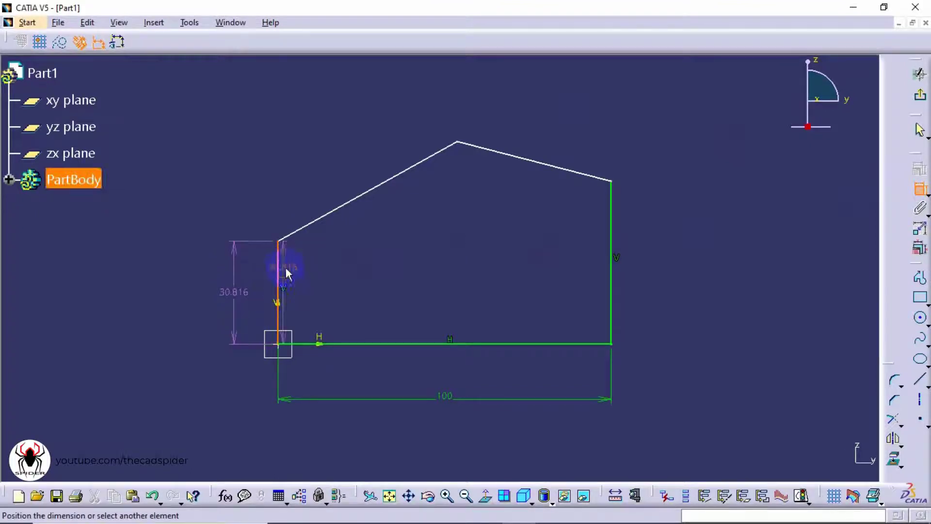
click(339, 217)
click(328, 271)
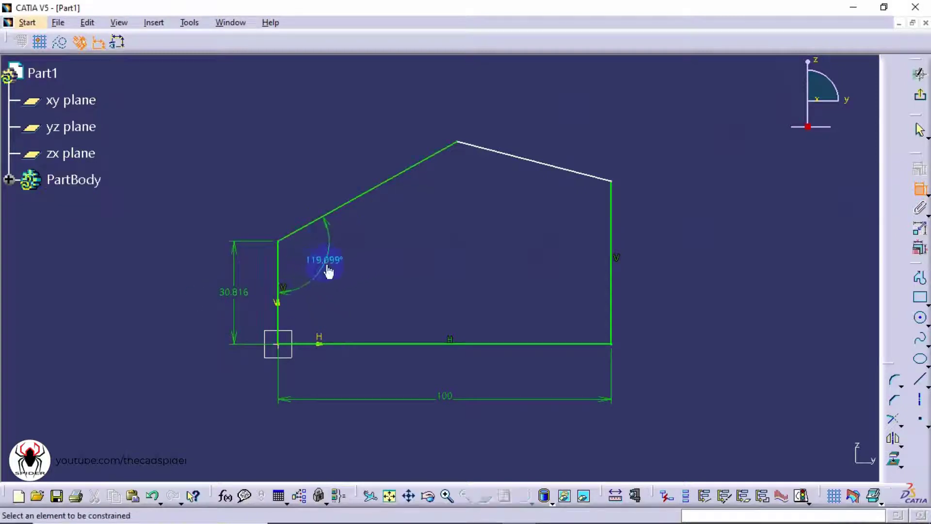
click(408, 173)
click(525, 161)
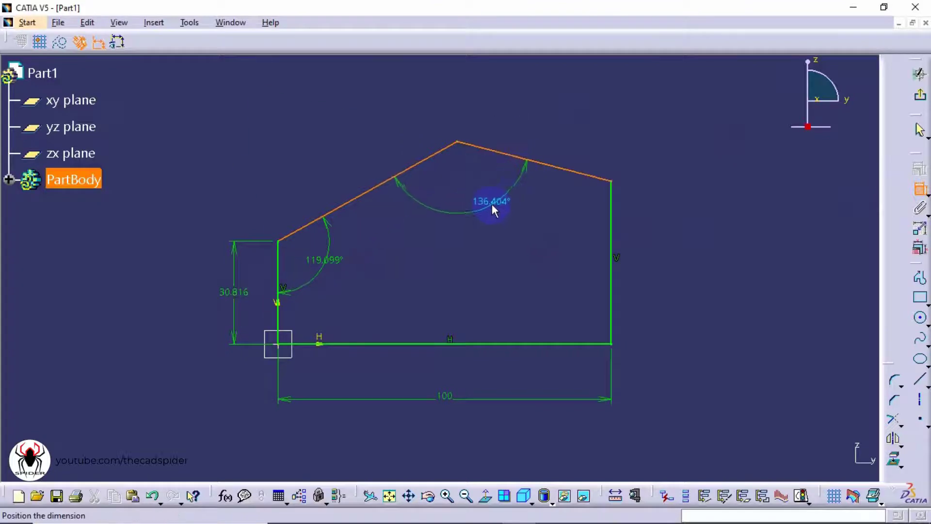
click(461, 208)
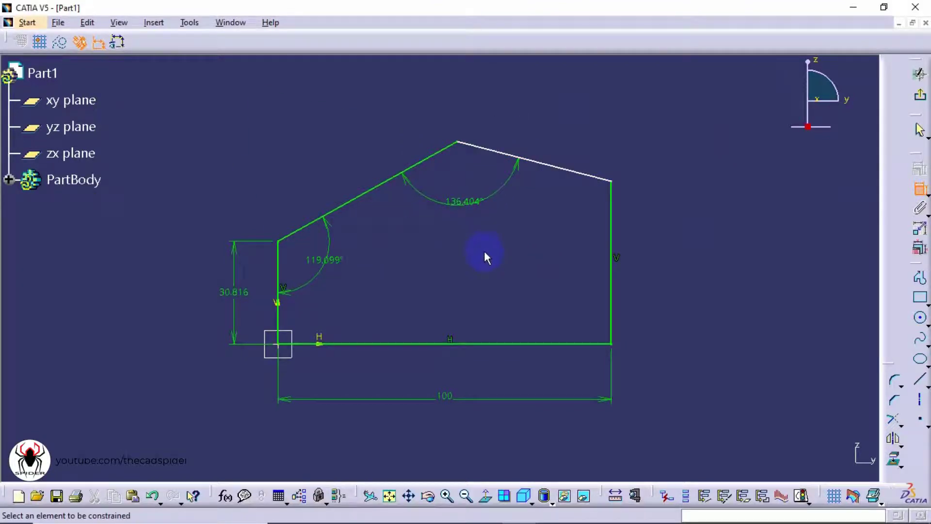
Step: Dimension between the profile's peak and the far vertical side's upper end, trying the vertical direction but placing it as a horizontal measure above
click(459, 143)
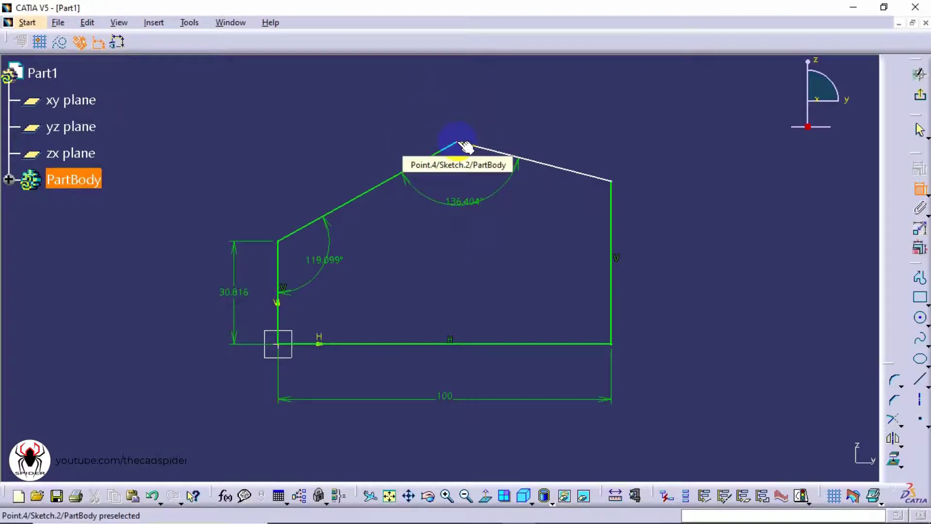
click(459, 142)
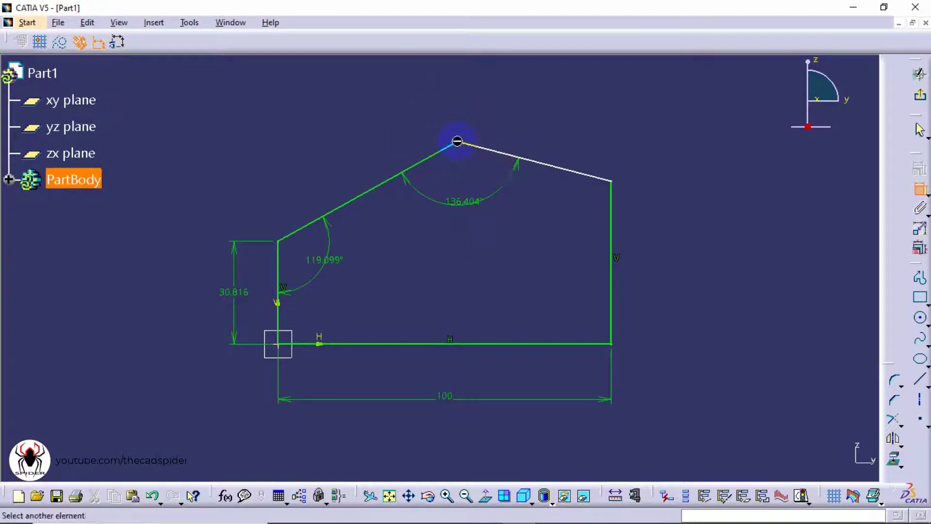
click(612, 182)
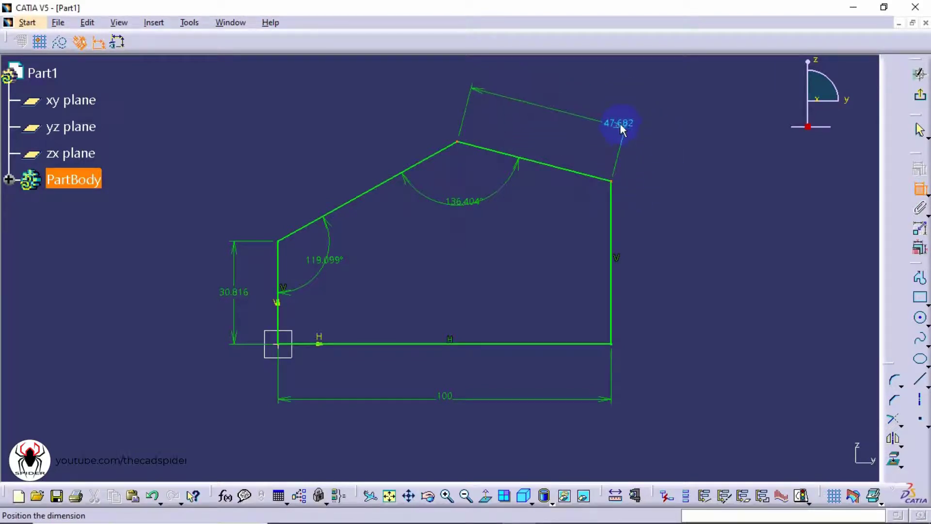
right_click(620, 123)
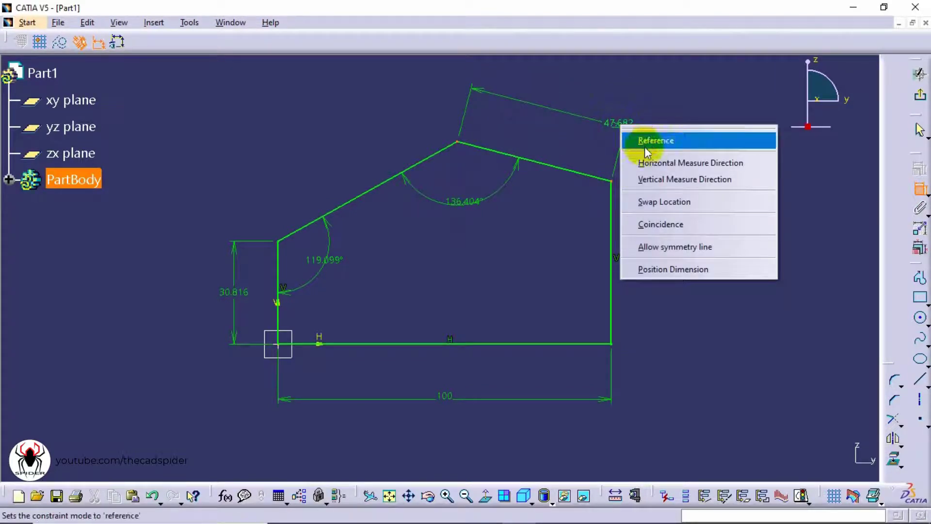
click(657, 165)
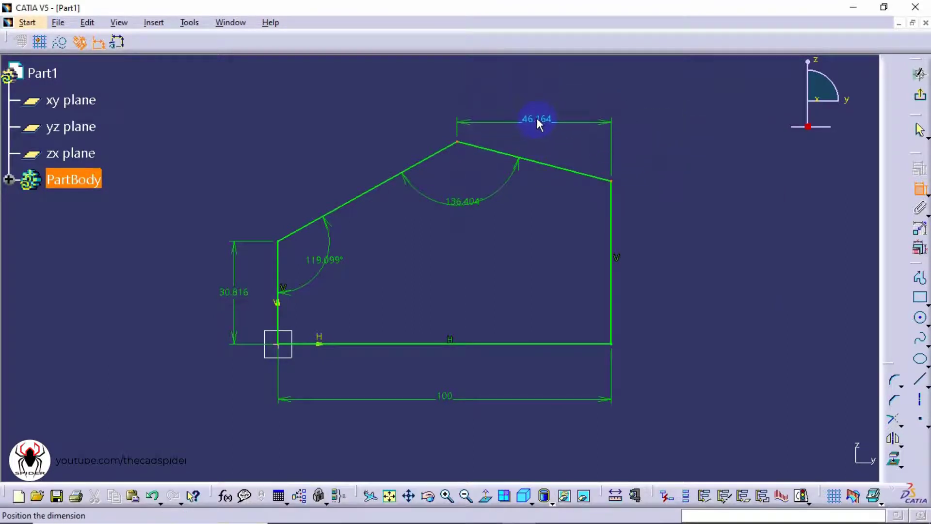
right_click(537, 94)
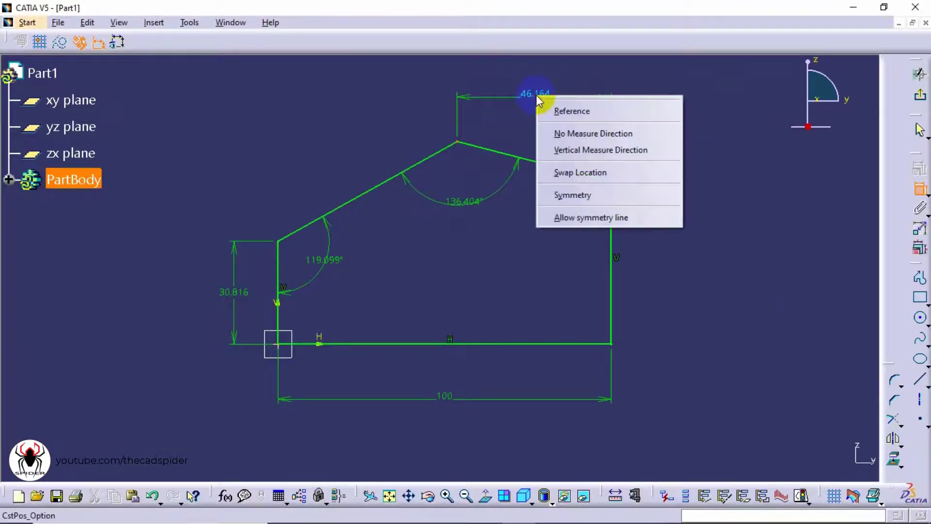
click(555, 150)
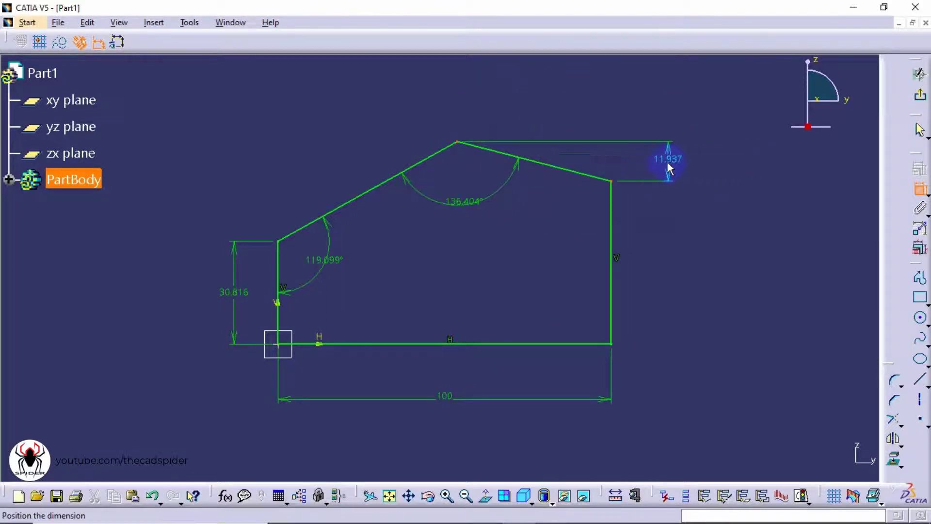
right_click(667, 161)
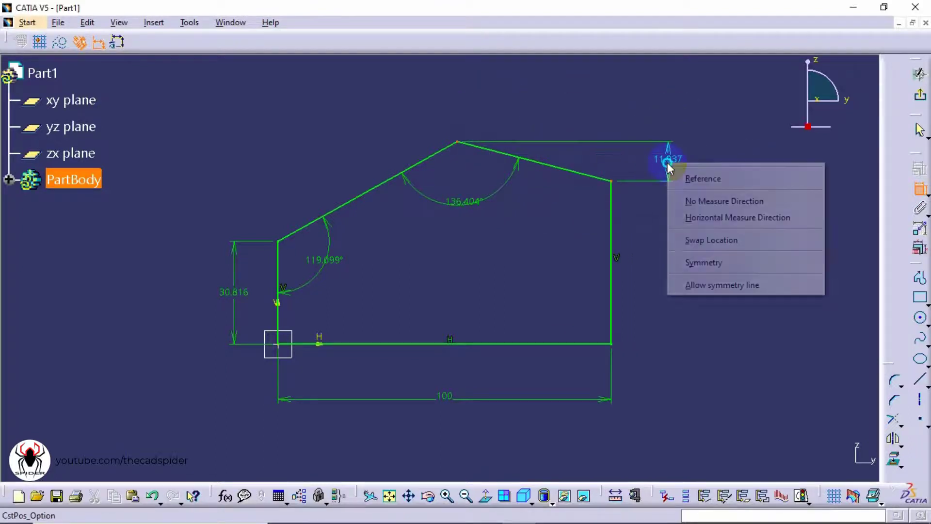
click(686, 216)
click(540, 112)
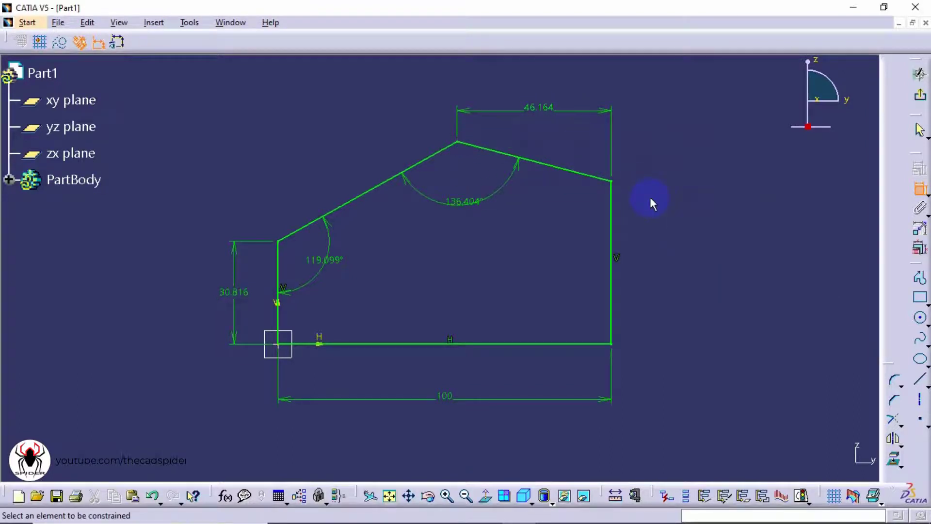
Step: Set the length of the vertical side at the origin to 35 mm and its angle with the sloping line to 120 degrees
double_click(240, 293)
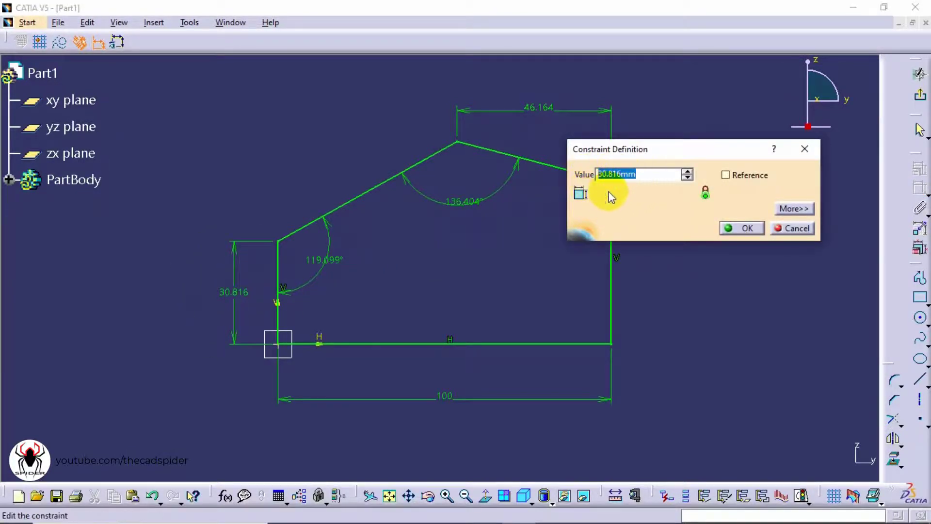
text(35)
key(Return)
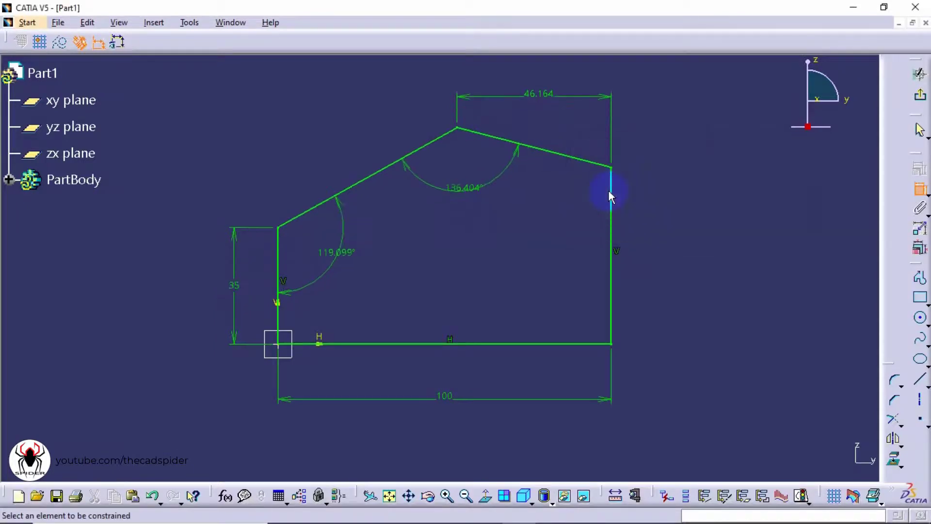
double_click(339, 254)
text(120)
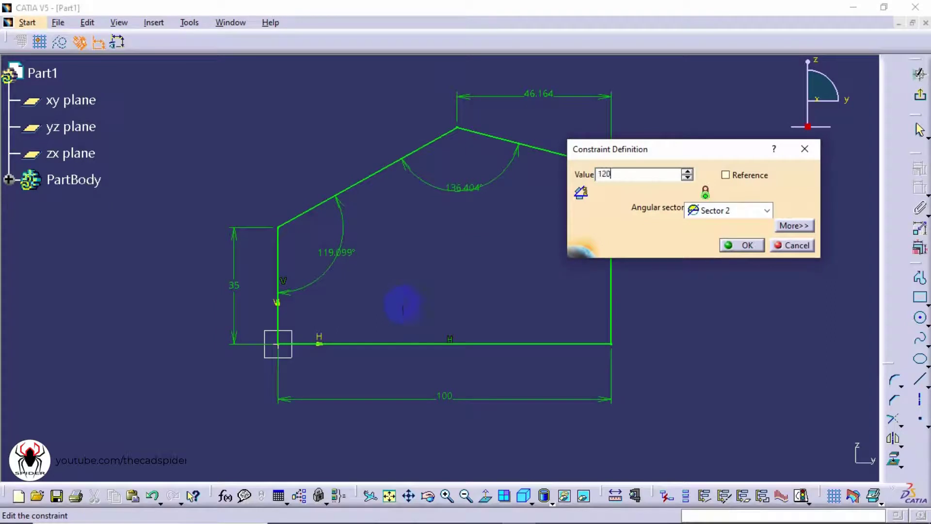
key(Return)
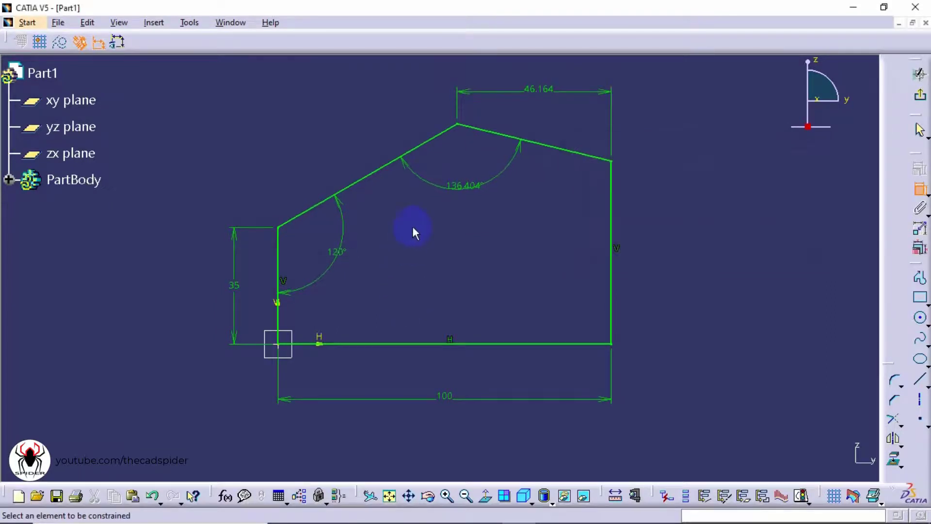
Step: Set the angle at the profile's peak to 125 degrees and the horizontal distance from the peak to the far side to 40 mm
double_click(452, 192)
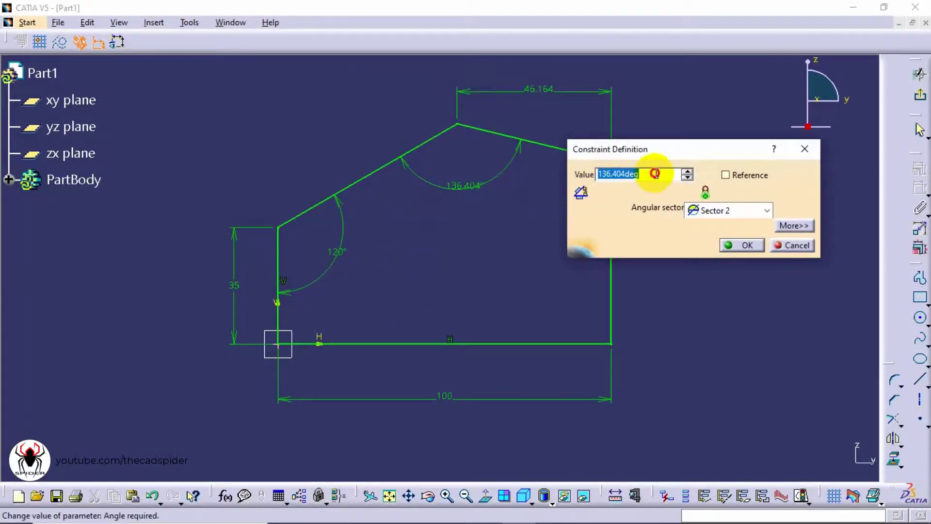
text(125)
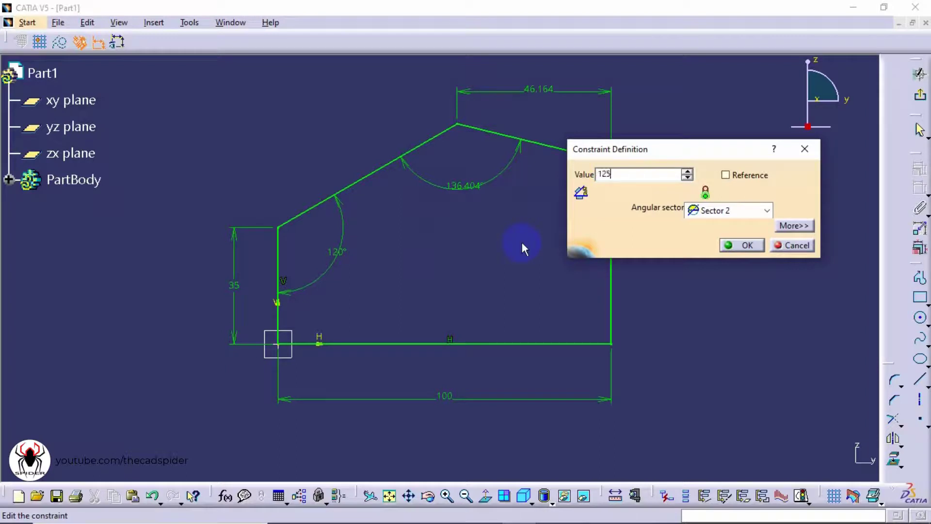
key(Return)
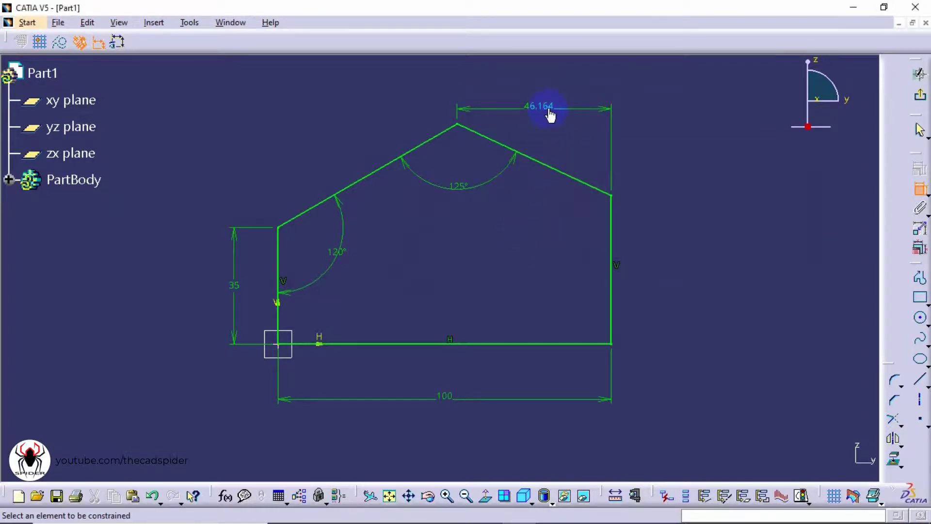
double_click(548, 107)
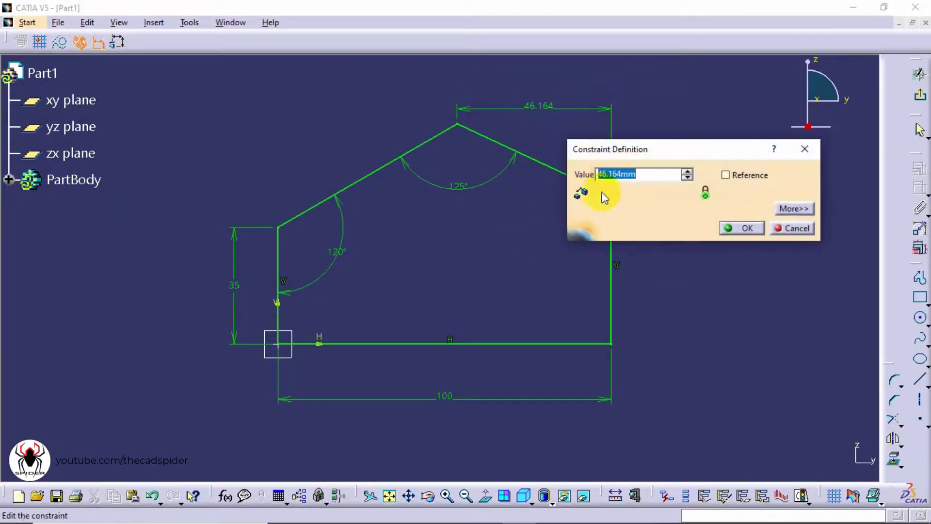
text(40)
key(Return)
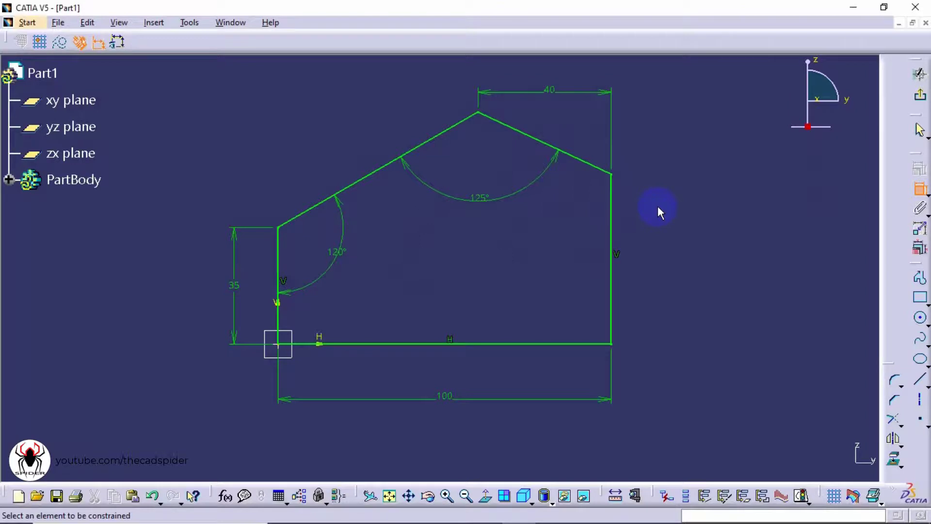
Step: Run Sketch Analysis to check whether the profile is closed, highlight the implicit profile in the sketch, and close the analysis
click(190, 23)
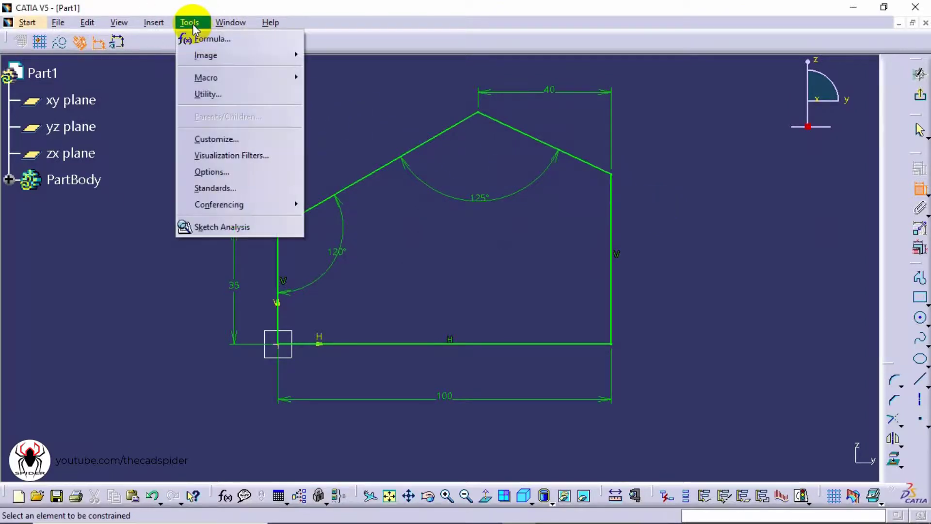
click(203, 228)
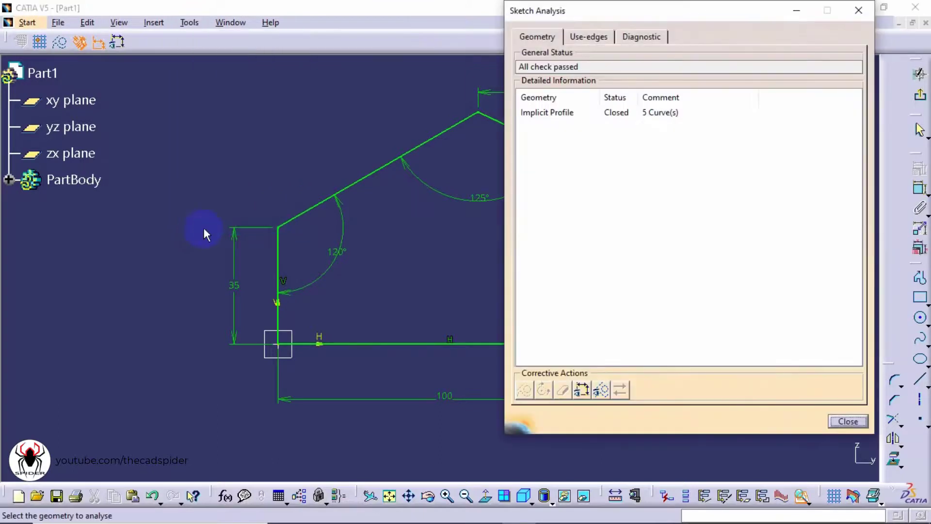
click(617, 114)
drag(638, 14, 805, 42)
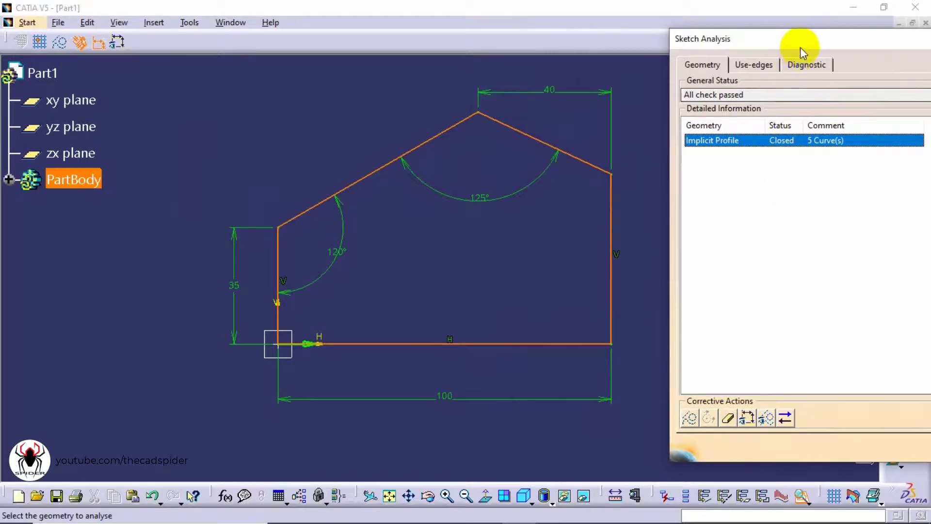
drag(802, 47, 611, 36)
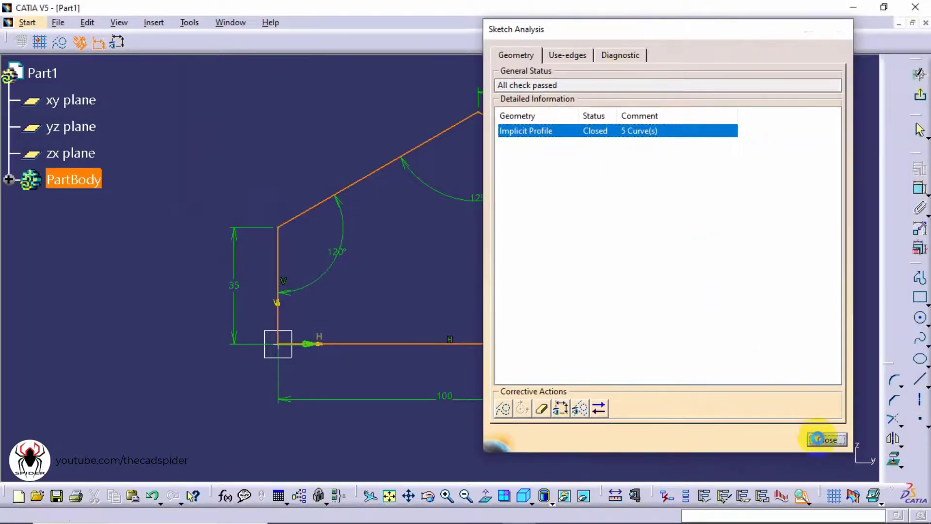
click(818, 437)
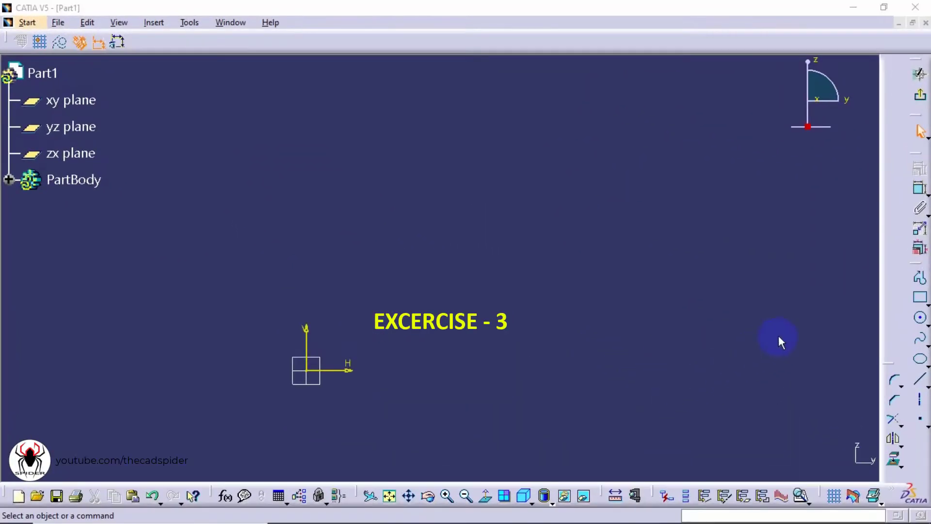
Step: For exercise 3, draw a profile from the origin: a horizontal line about 54 mm long, a tangent semicircle about 18 mm in radius, and a horizontal line back to the vertical axis
click(919, 280)
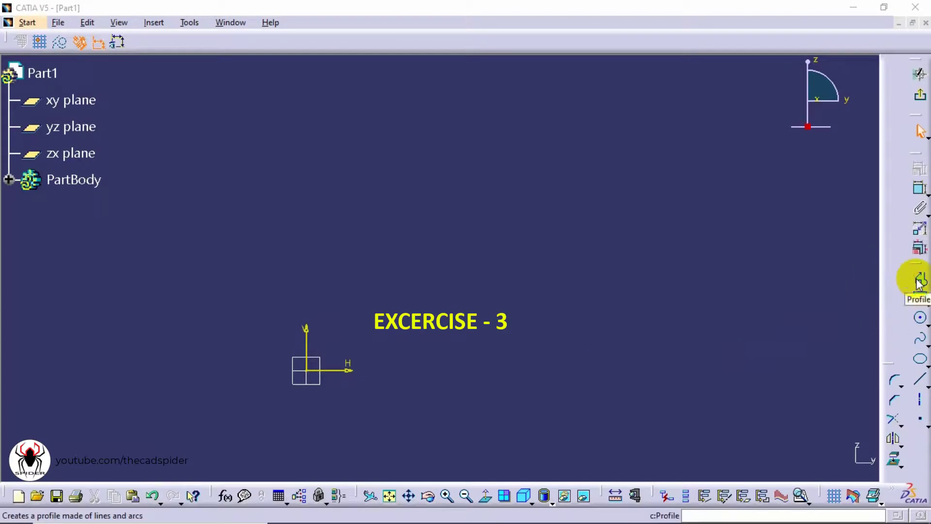
click(311, 372)
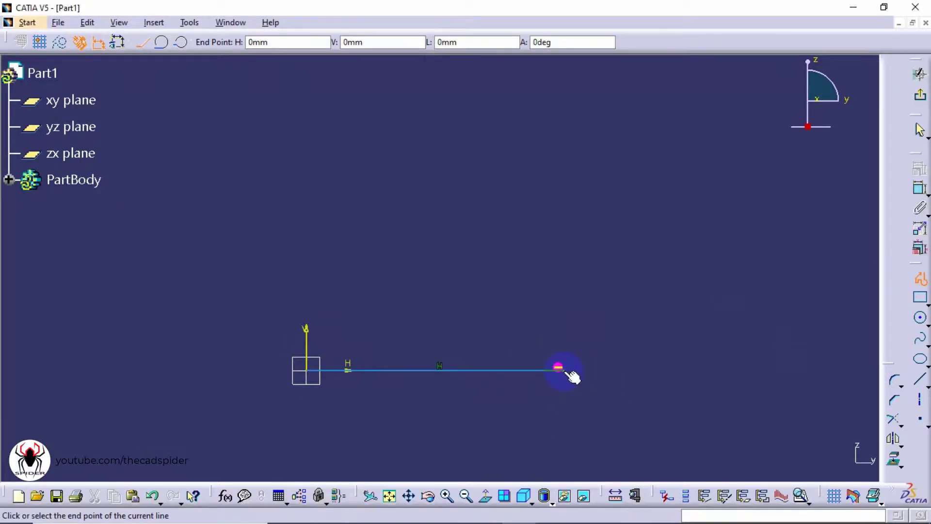
click(564, 370)
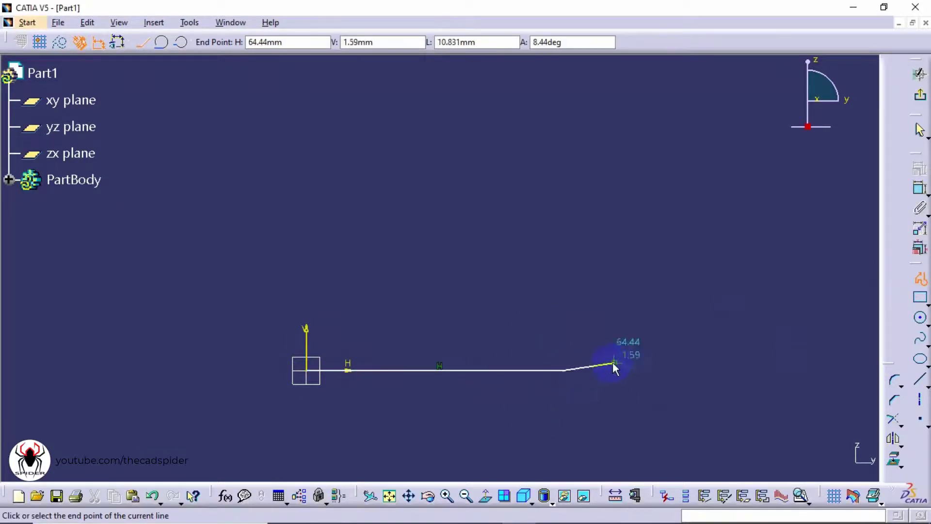
click(163, 43)
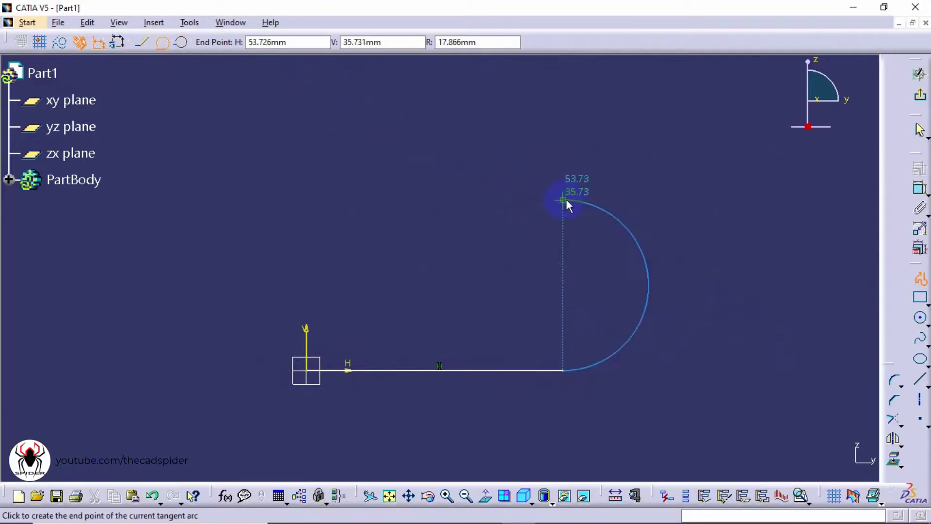
click(565, 199)
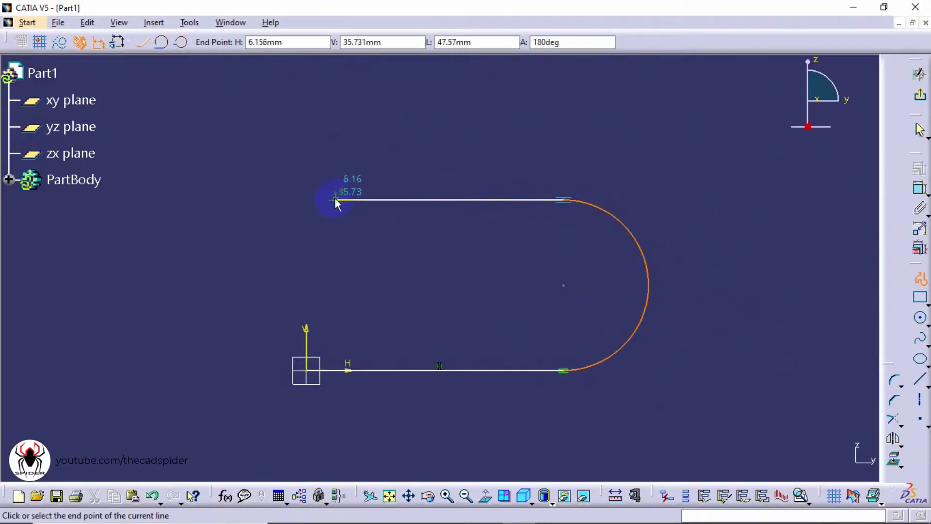
click(313, 198)
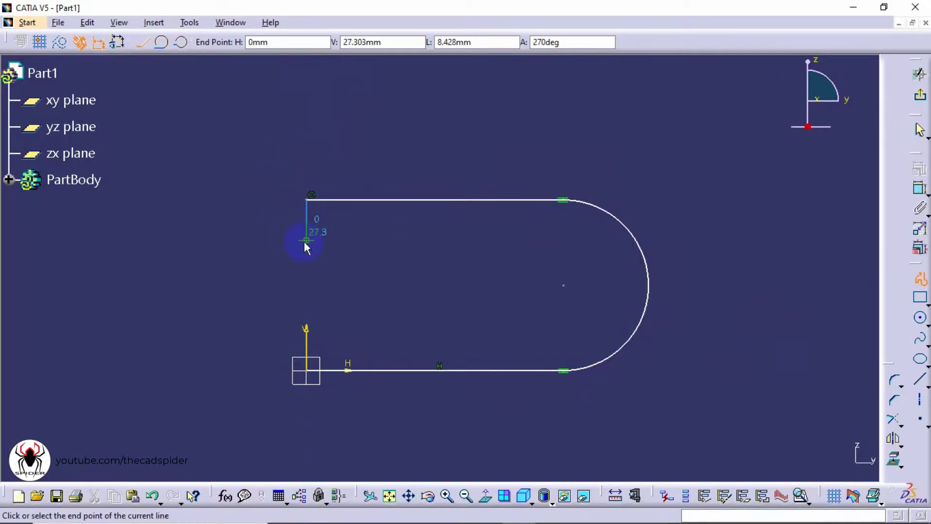
Step: Close the profile at the origin with an inward-curving three-point arc about 24 mm in radius
click(182, 42)
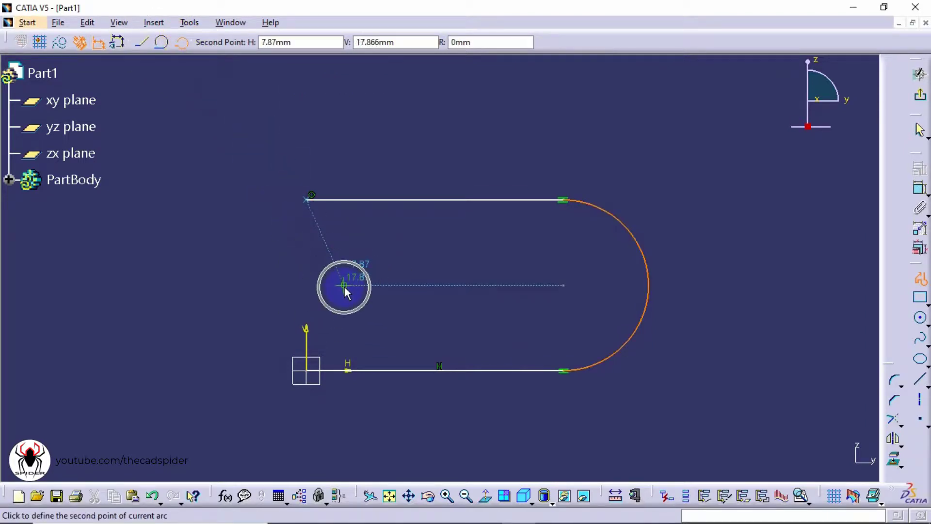
click(344, 287)
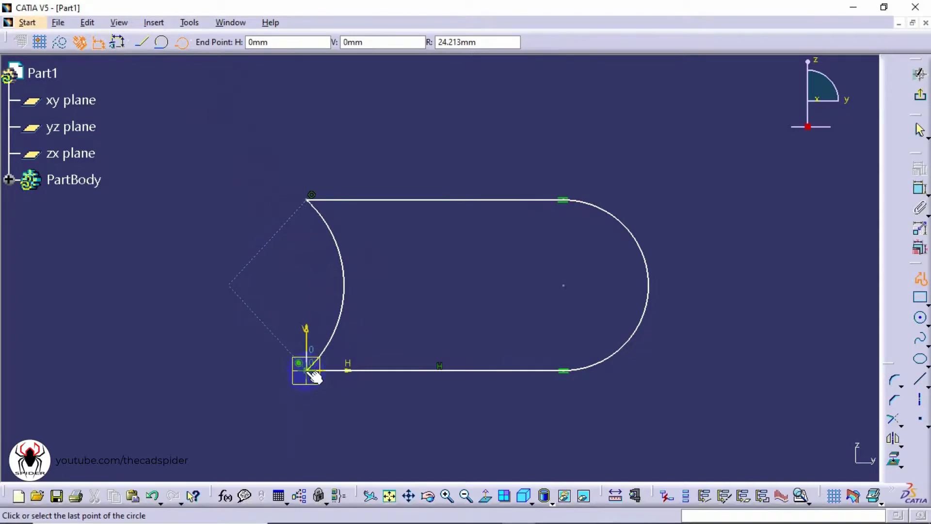
click(310, 371)
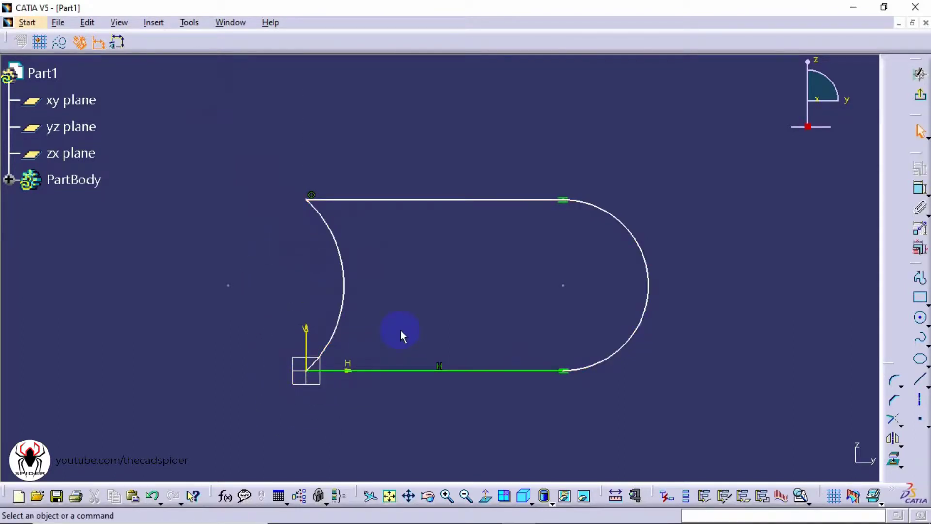
Step: Dimension the lower horizontal line's length and the radii of the outer semicircle and the inward-curving arc
click(920, 190)
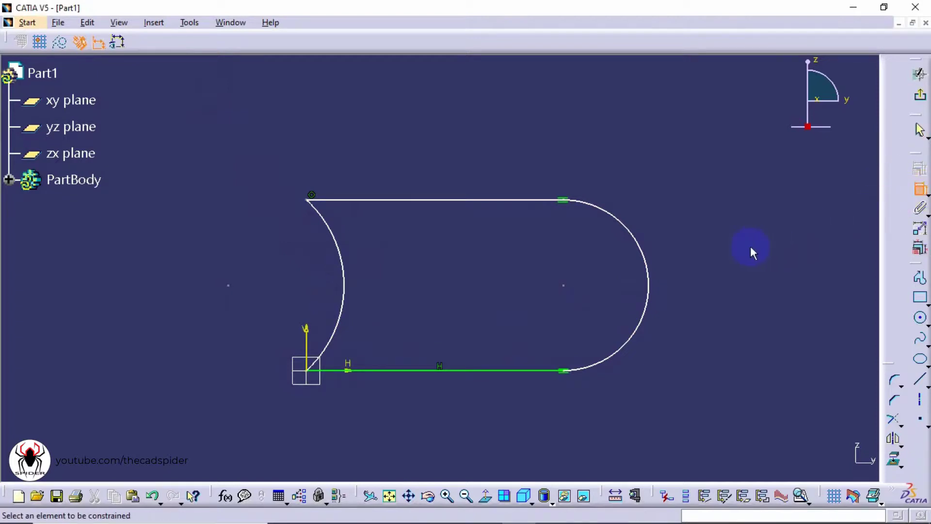
click(489, 371)
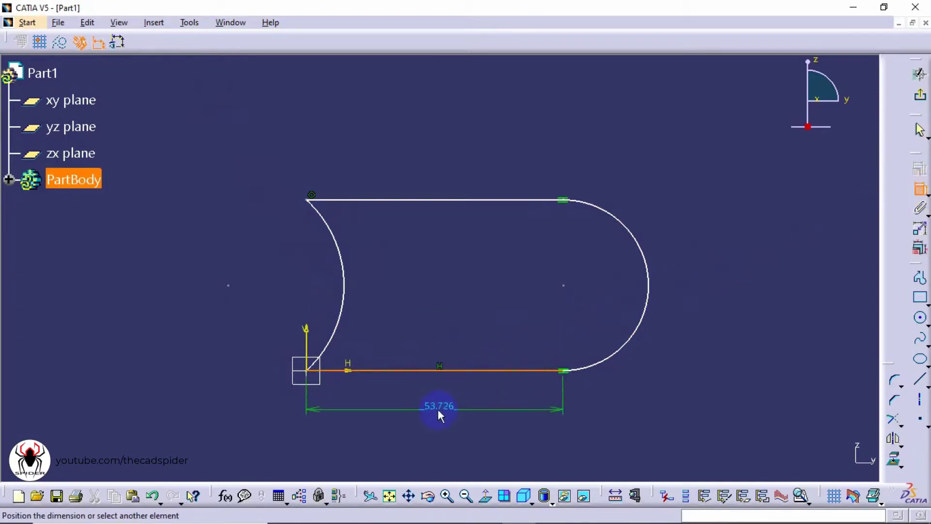
click(437, 409)
click(637, 338)
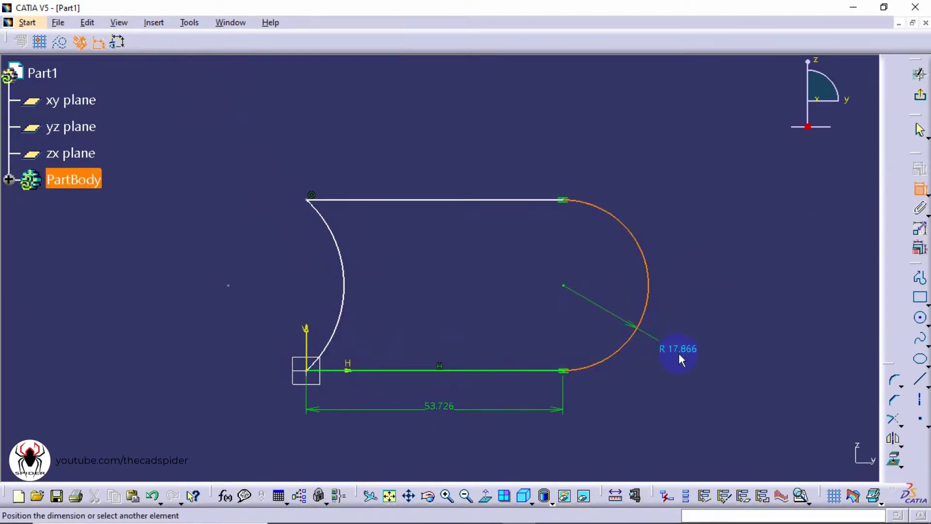
click(679, 353)
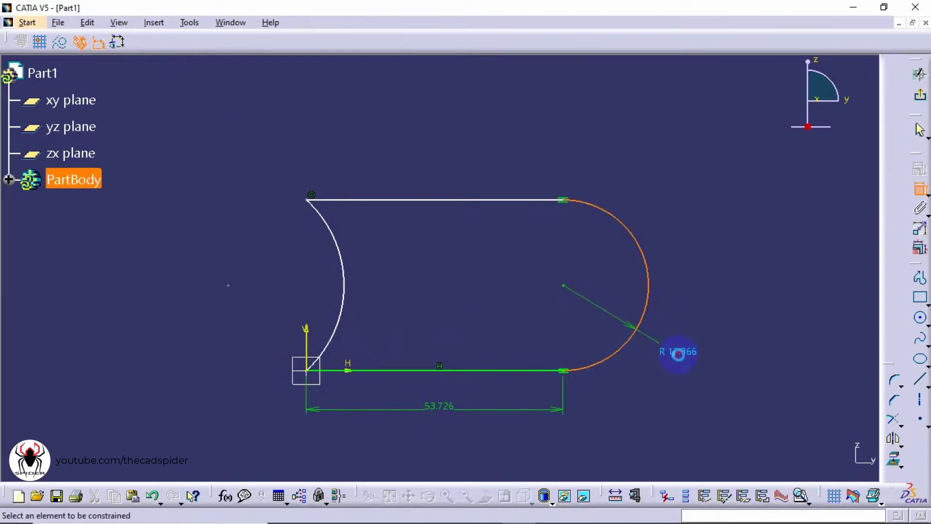
click(347, 285)
click(374, 305)
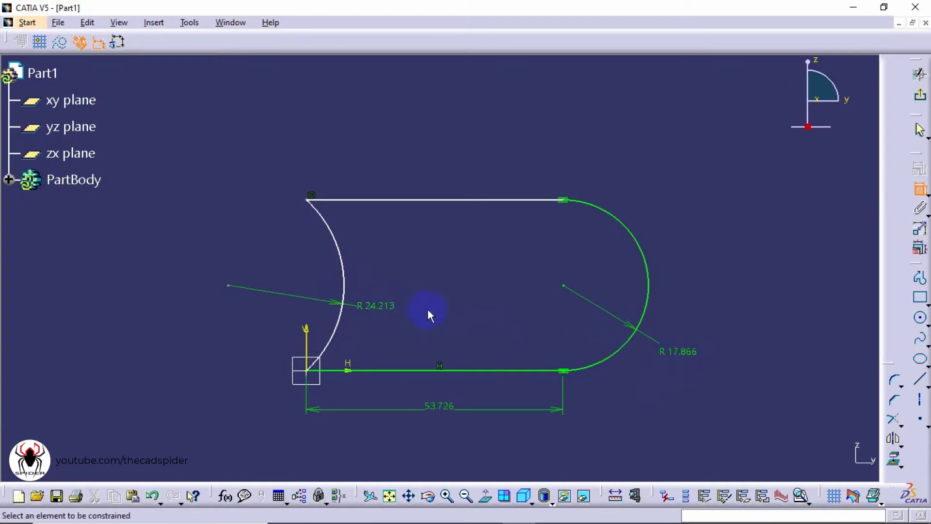
Step: Set the lower line's length to 50 mm, the outer tangent arc's radius to 25 mm, and the inward-curving arc's radius to 50 mm
double_click(429, 400)
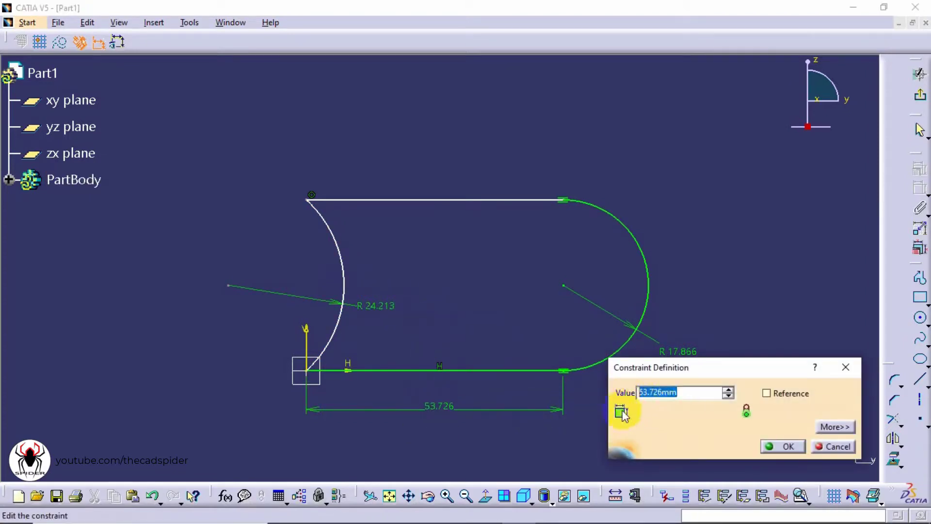
text(50)
key(Return)
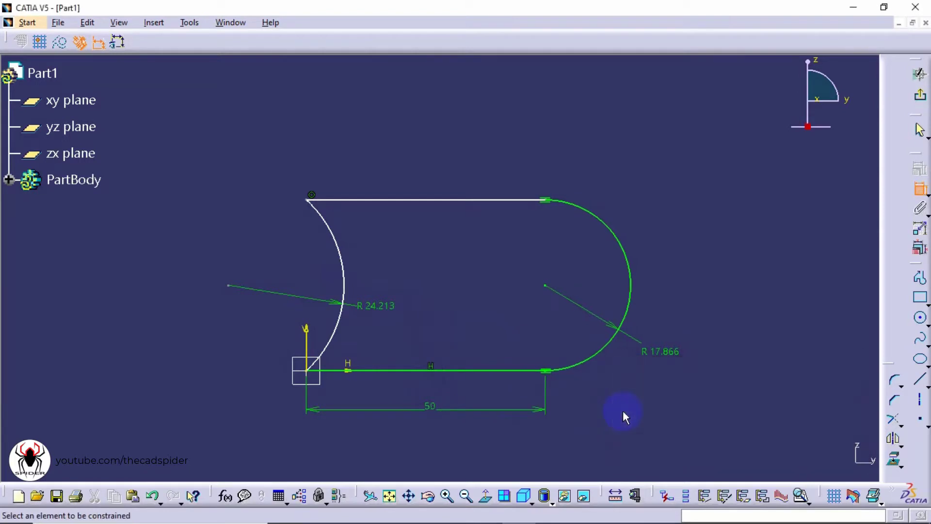
double_click(662, 358)
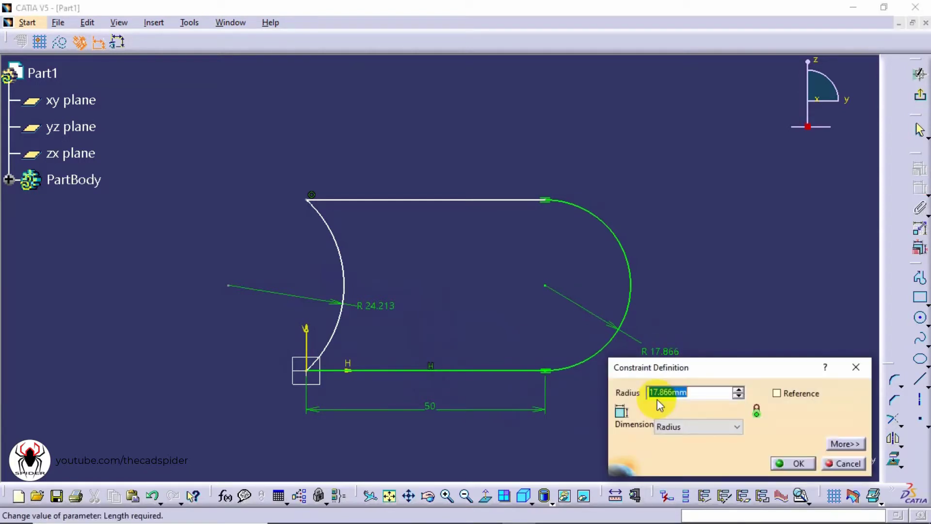
text(25mm)
key(Return)
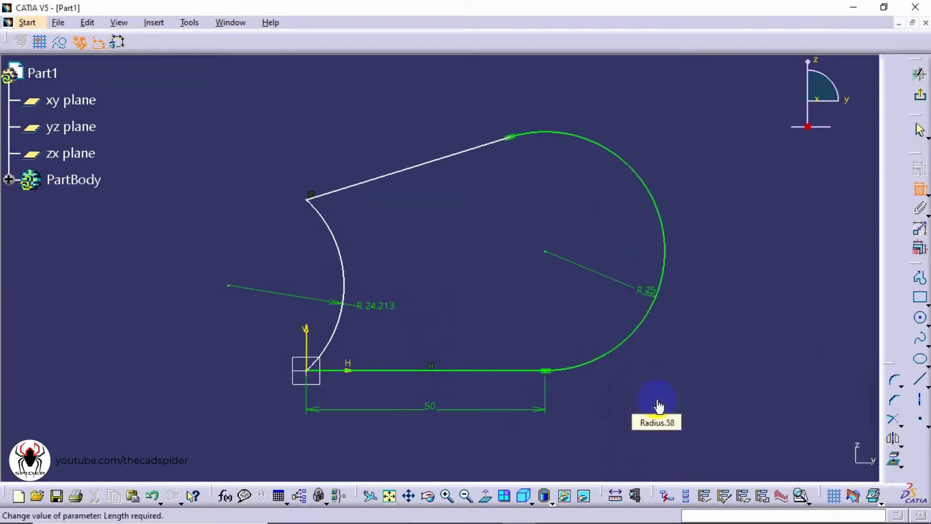
double_click(380, 307)
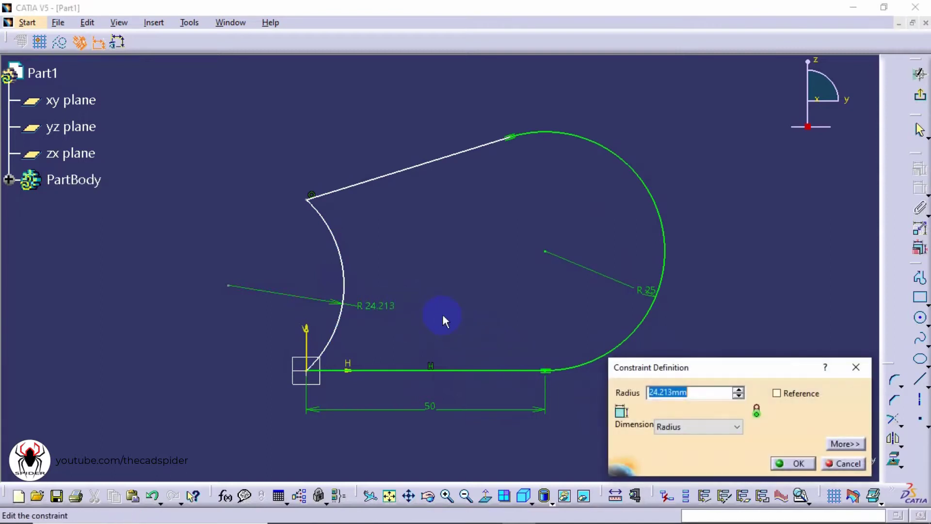
text(50)
key(Return)
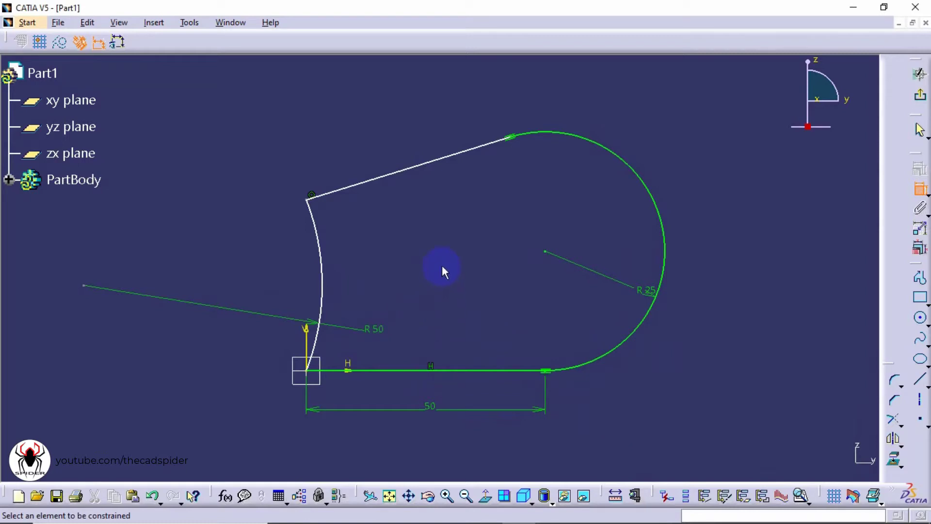
Step: Apply a horizontal constraint to the slanted upper line of the profile
click(440, 160)
right_click(450, 238)
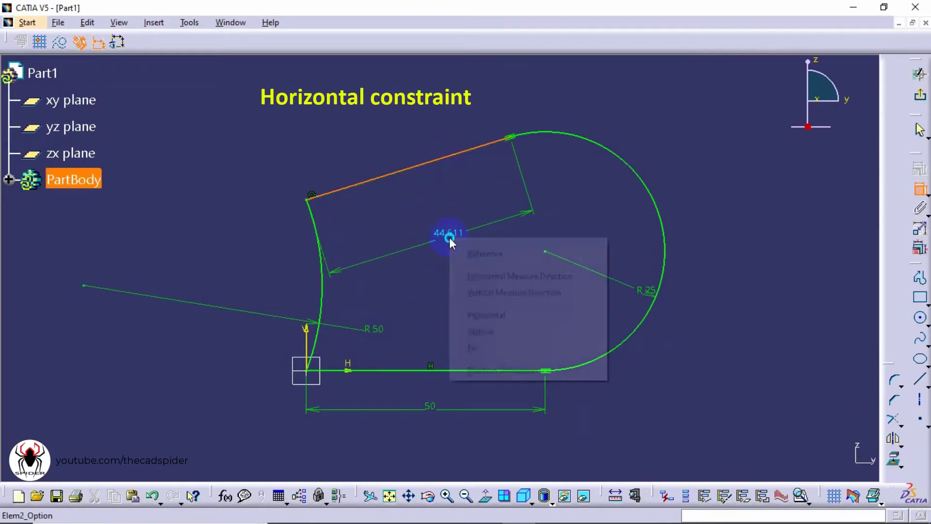
click(487, 314)
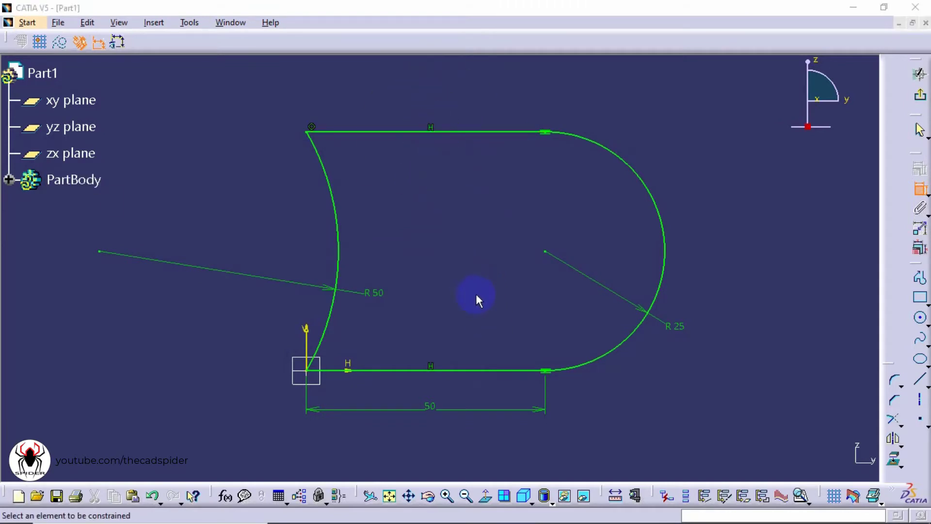
Step: Run Sketch Analysis on the exercise 3 profile, highlight its implicit profile to check closure, and close the analysis
click(193, 23)
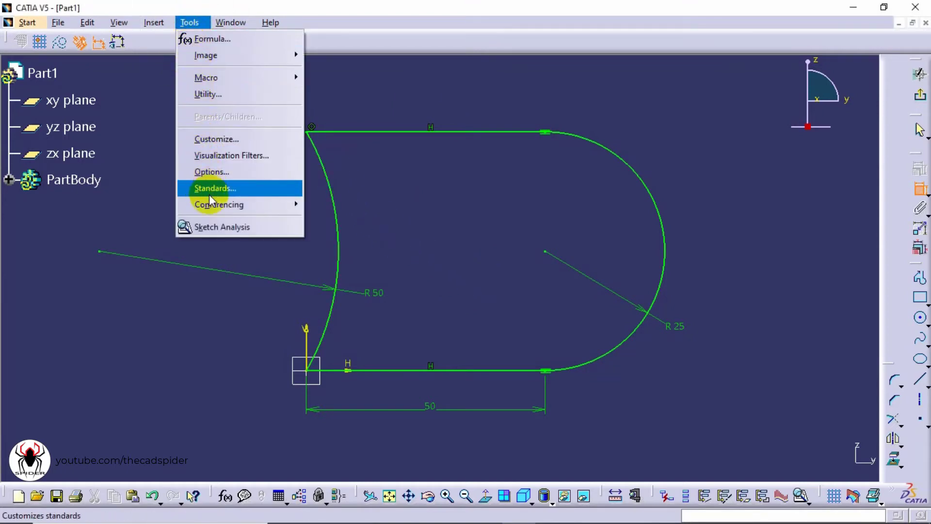
click(214, 227)
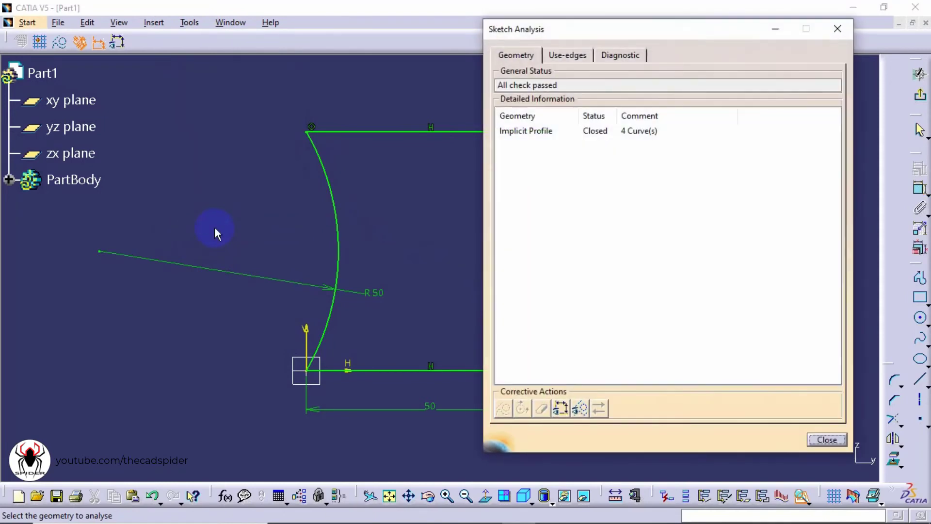
click(597, 130)
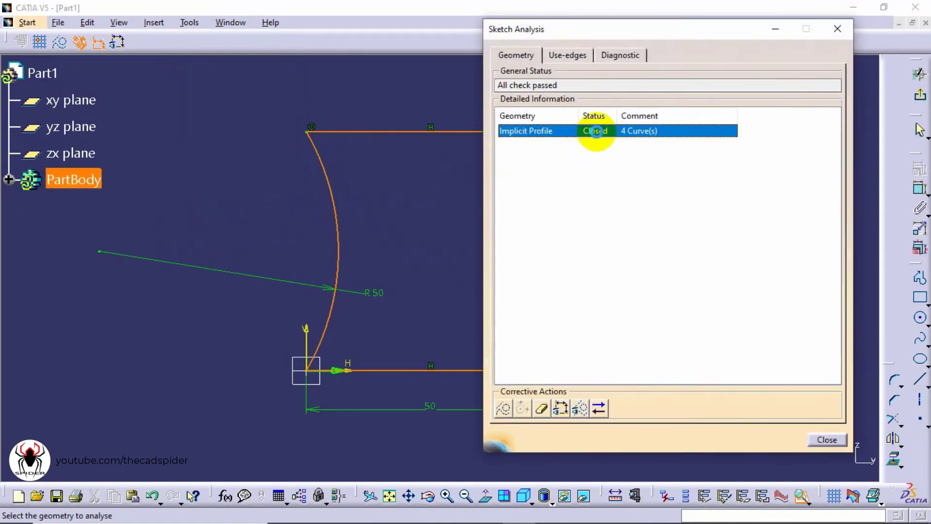
click(628, 132)
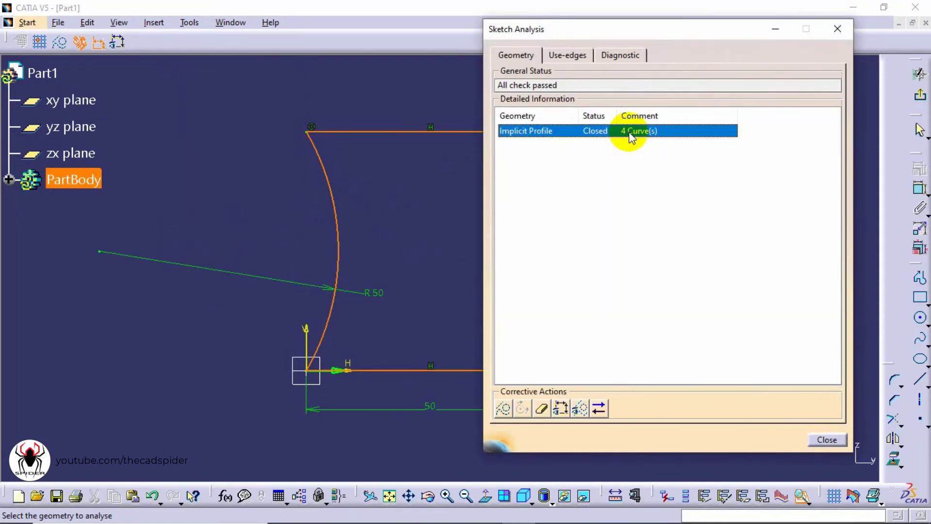
click(826, 439)
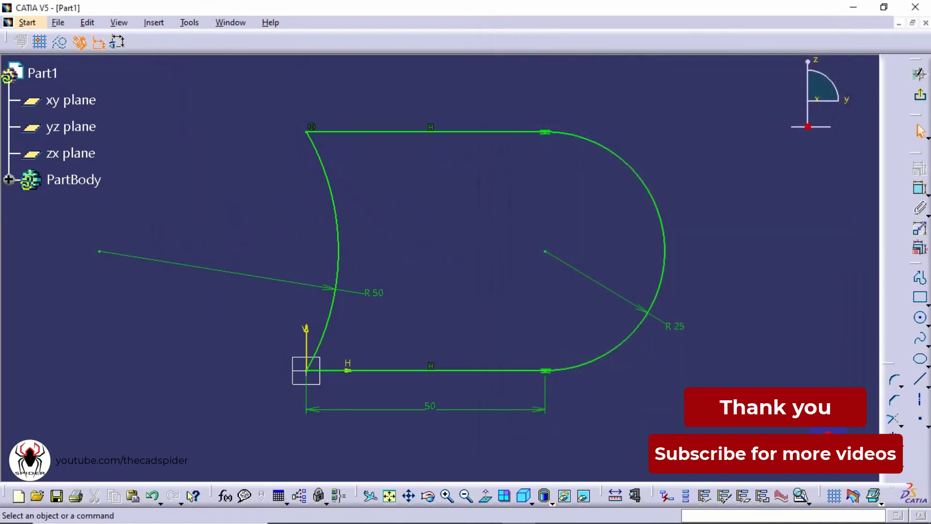